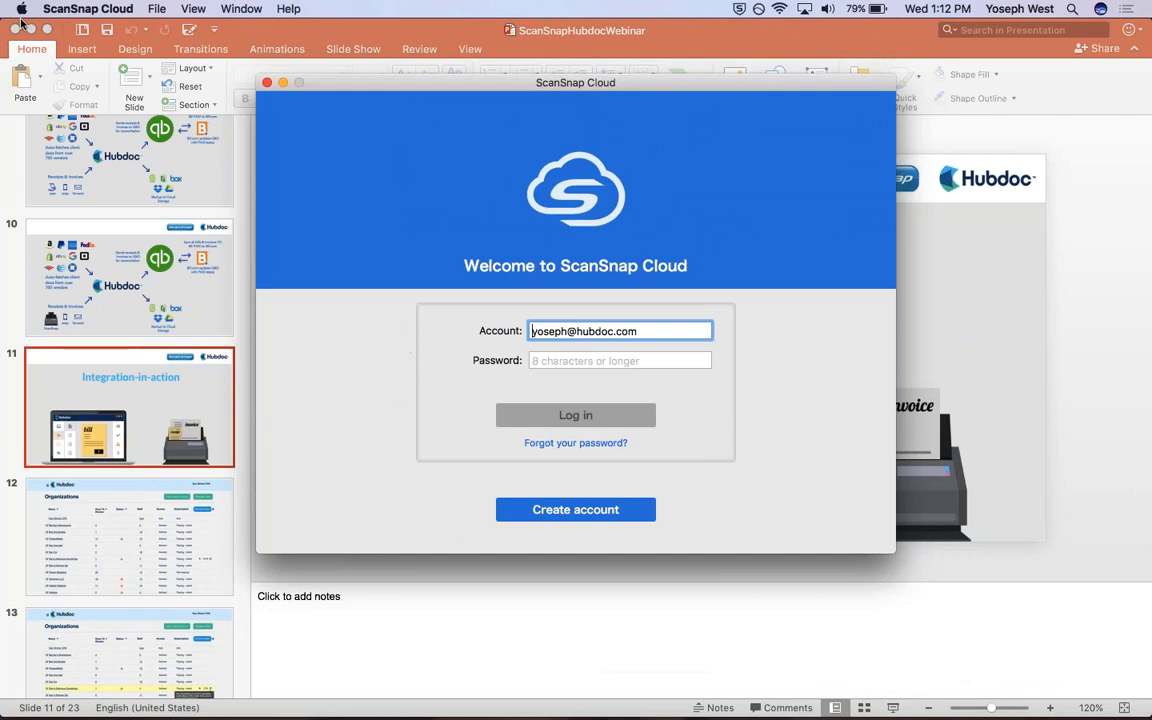
# Minimize the presentation window and log in to ScanSnap Cloud by entering the account password.
pyautogui.click(31, 30)
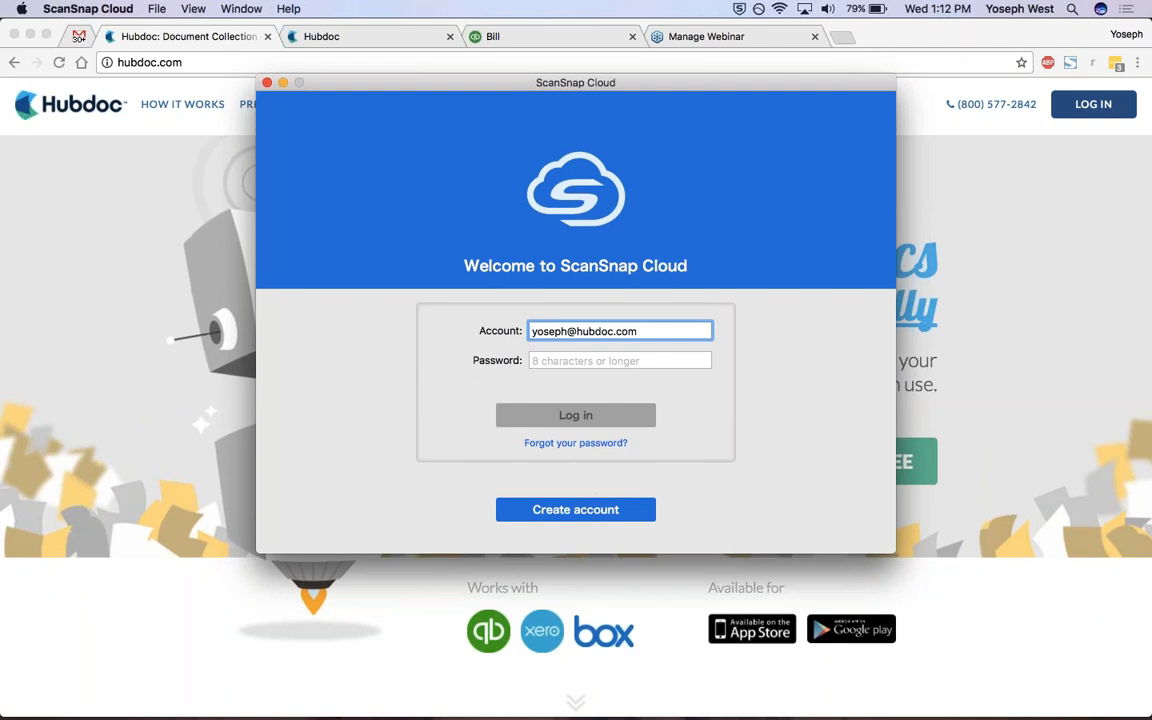
pyautogui.press('Tab')
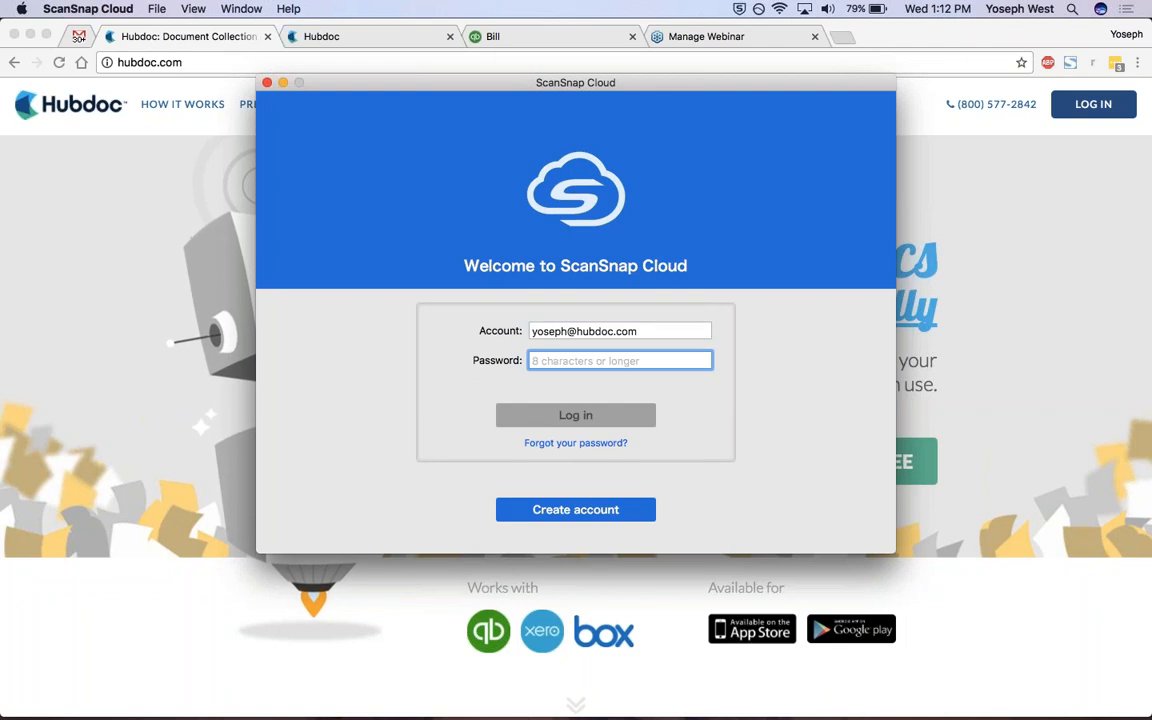
pyautogui.write('••••••••')
pyautogui.press('BackSpace')
pyautogui.press('BackSpace')
pyautogui.press('BackSpace')
pyautogui.press('BackSpace')
pyautogui.press('BackSpace')
pyautogui.press('BackSpace')
pyautogui.press('BackSpace')
pyautogui.press('BackSpace')
pyautogui.write('••••')
pyautogui.press('BackSpace')
pyautogui.press('BackSpace')
pyautogui.press('BackSpace')
pyautogui.press('BackSpace')
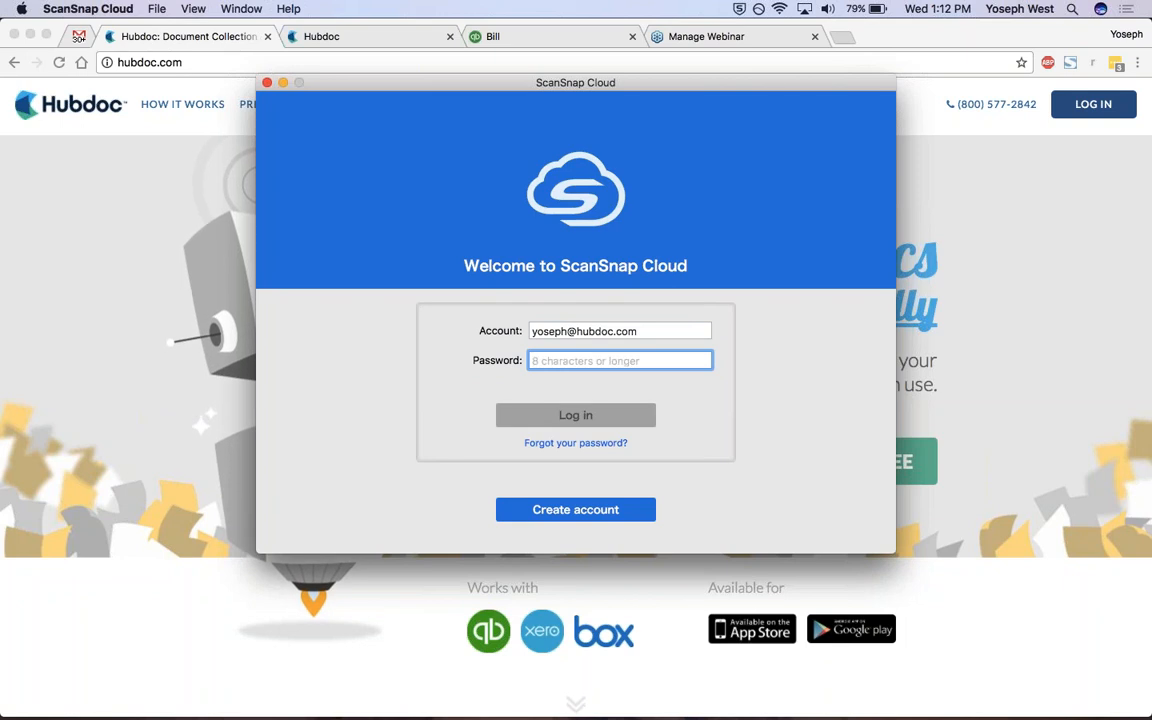
pyautogui.write('••••••••')
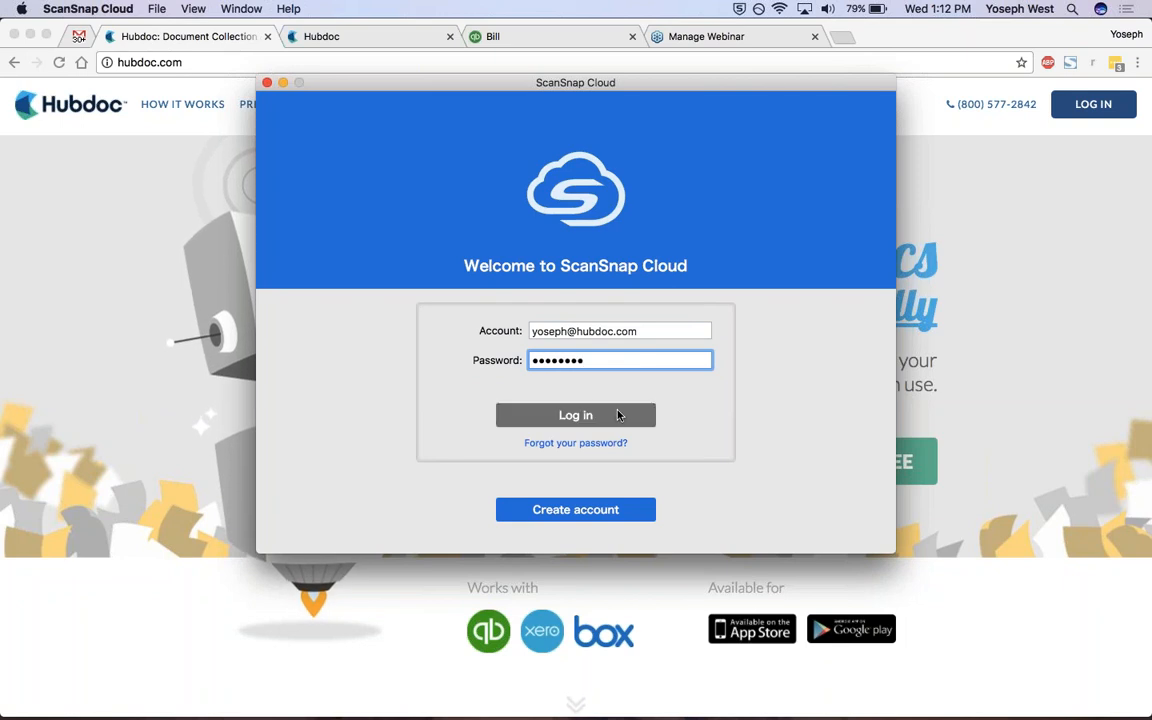
pyautogui.click(617, 415)
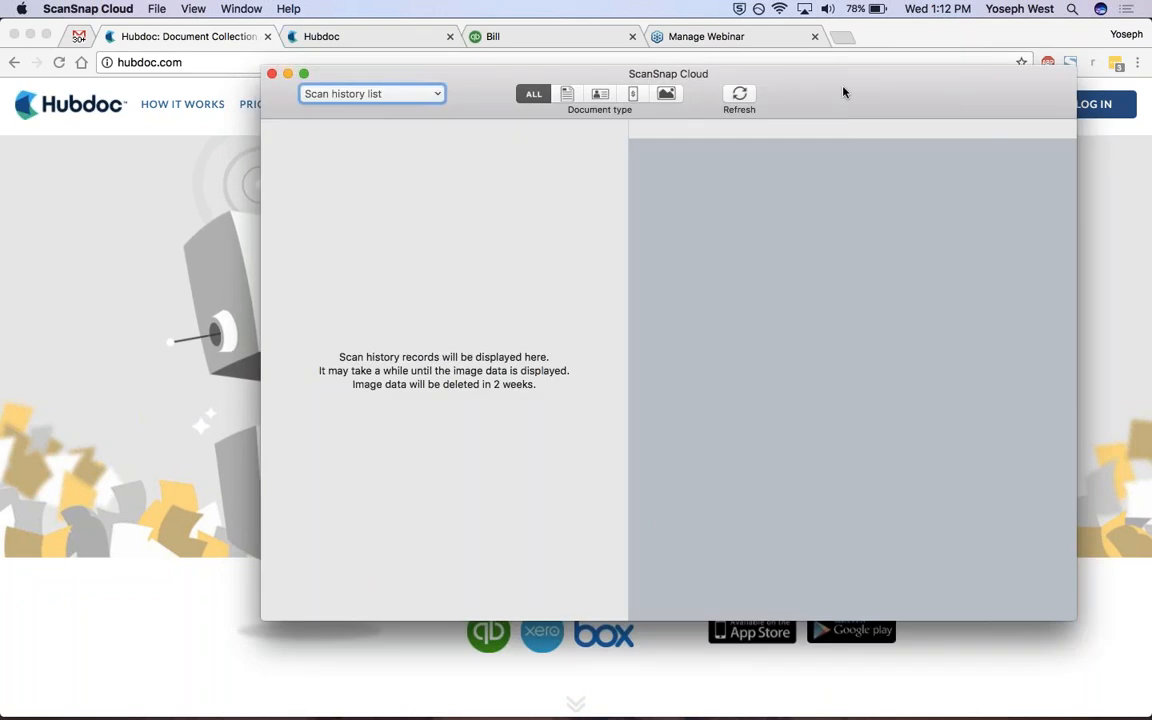
# Change the linked destination for all document types to Hubdoc in the ScanSnap Cloud scan settings.
pyautogui.moveTo(803, 72); pyautogui.dragTo(639, 25)
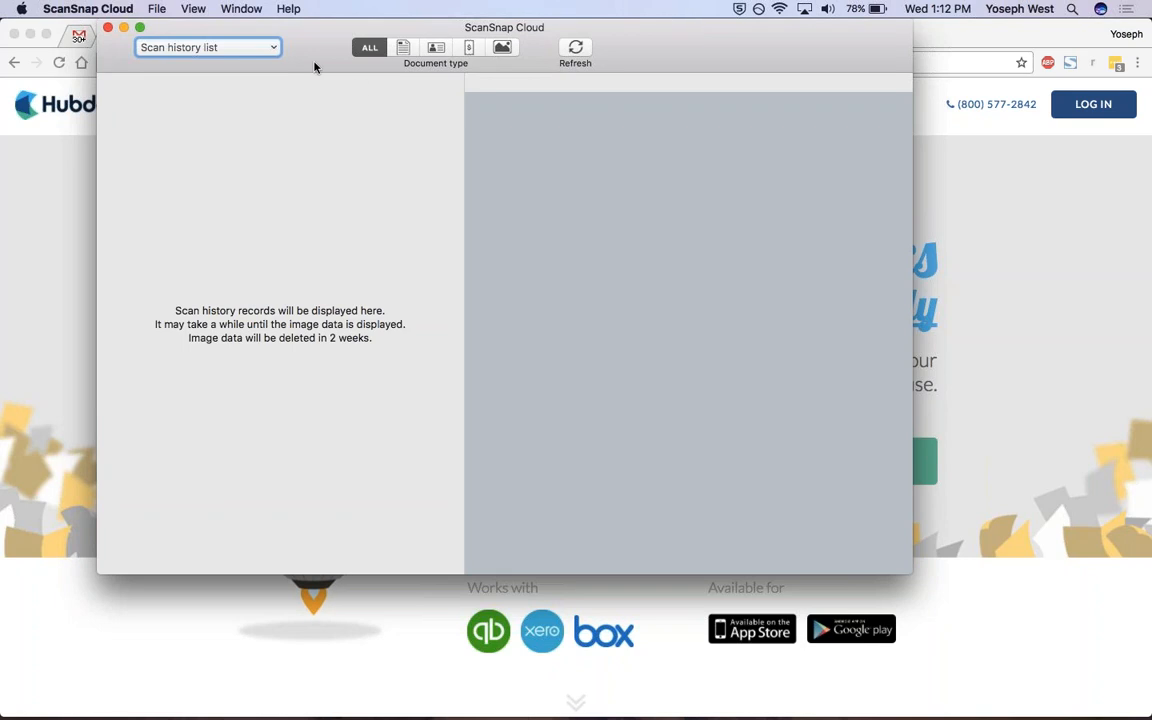
pyautogui.click(104, 7)
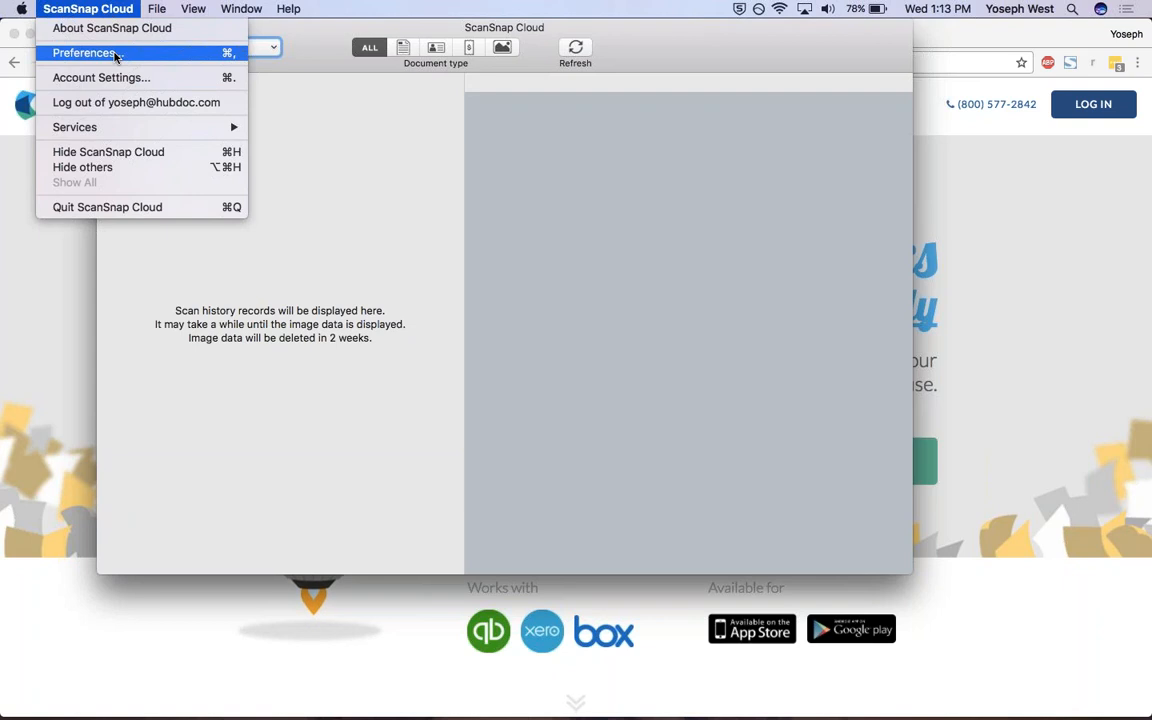
pyautogui.click(115, 55)
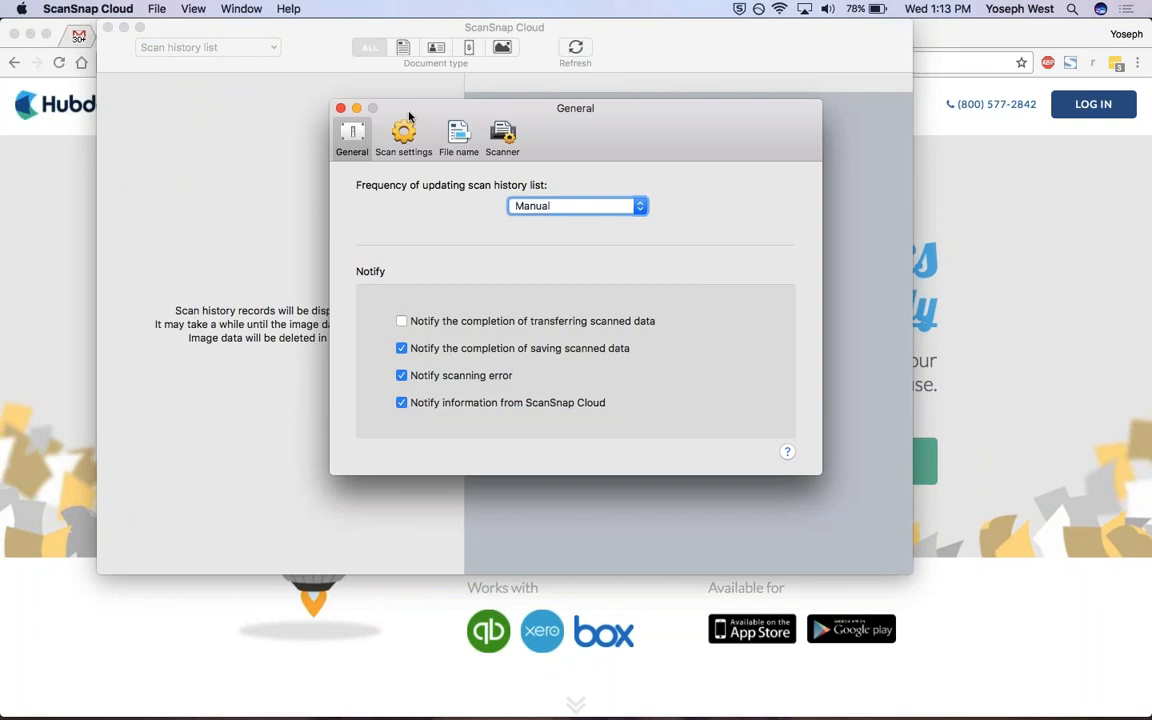
pyautogui.click(405, 133)
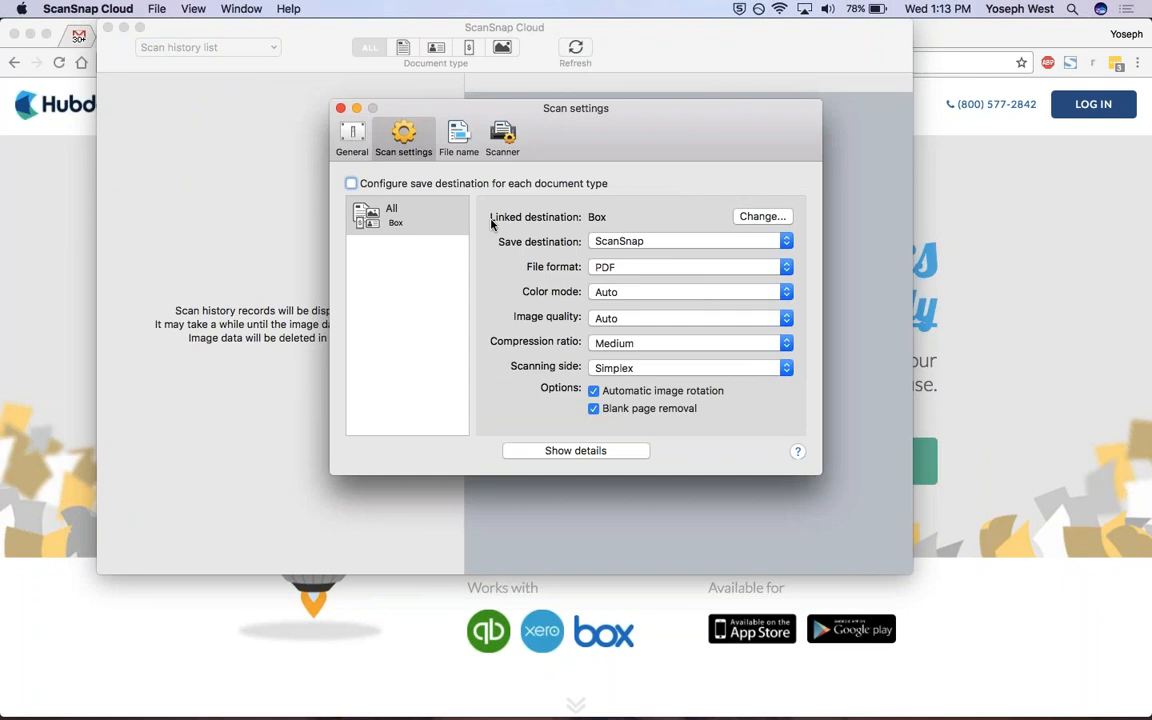
pyautogui.click(760, 216)
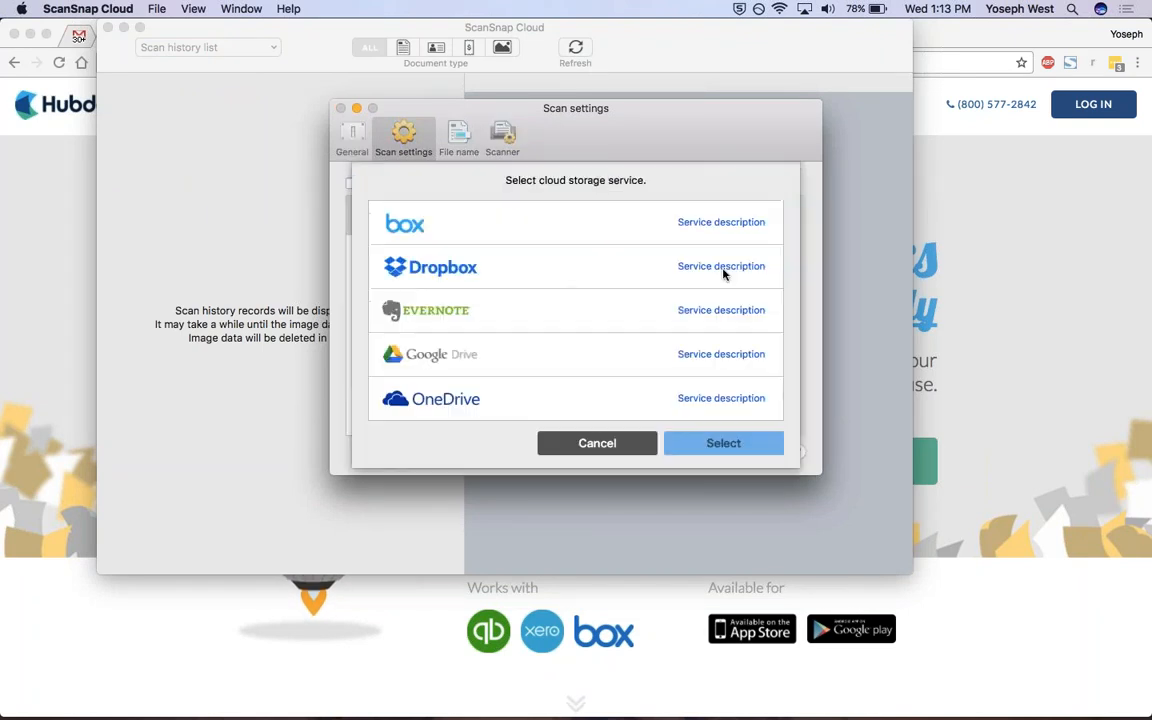
pyautogui.scroll(-2, 656, 311)
pyautogui.scroll(-5, 656, 311)
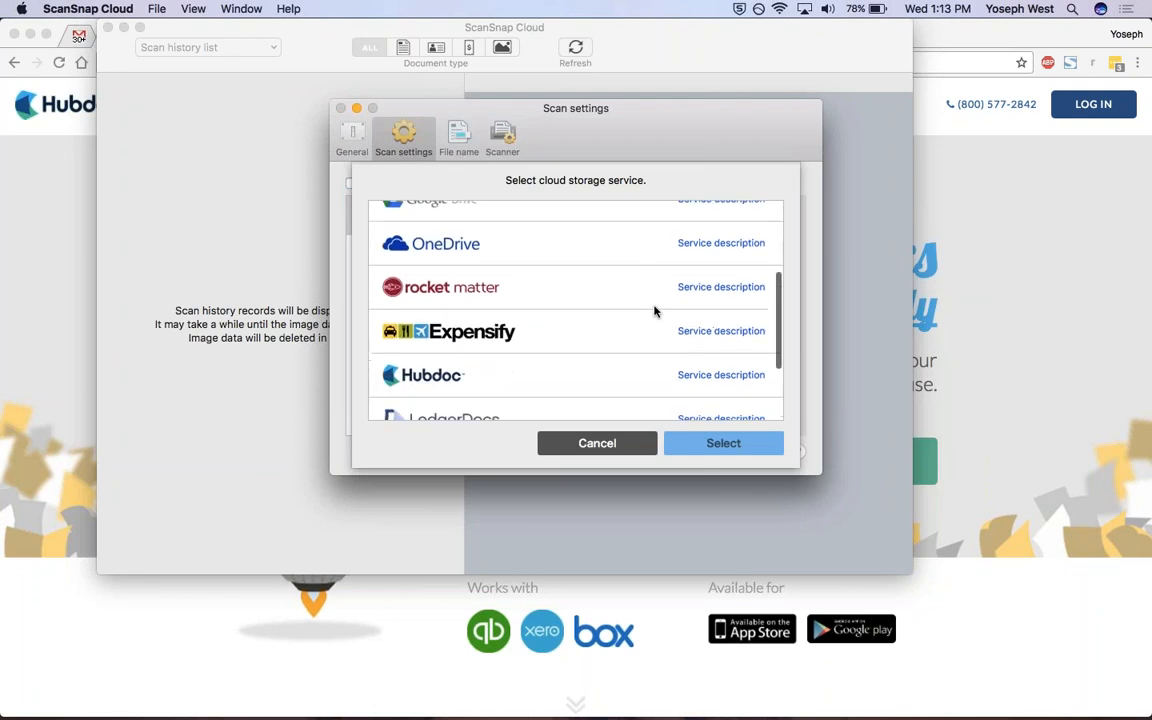
pyautogui.click(605, 328)
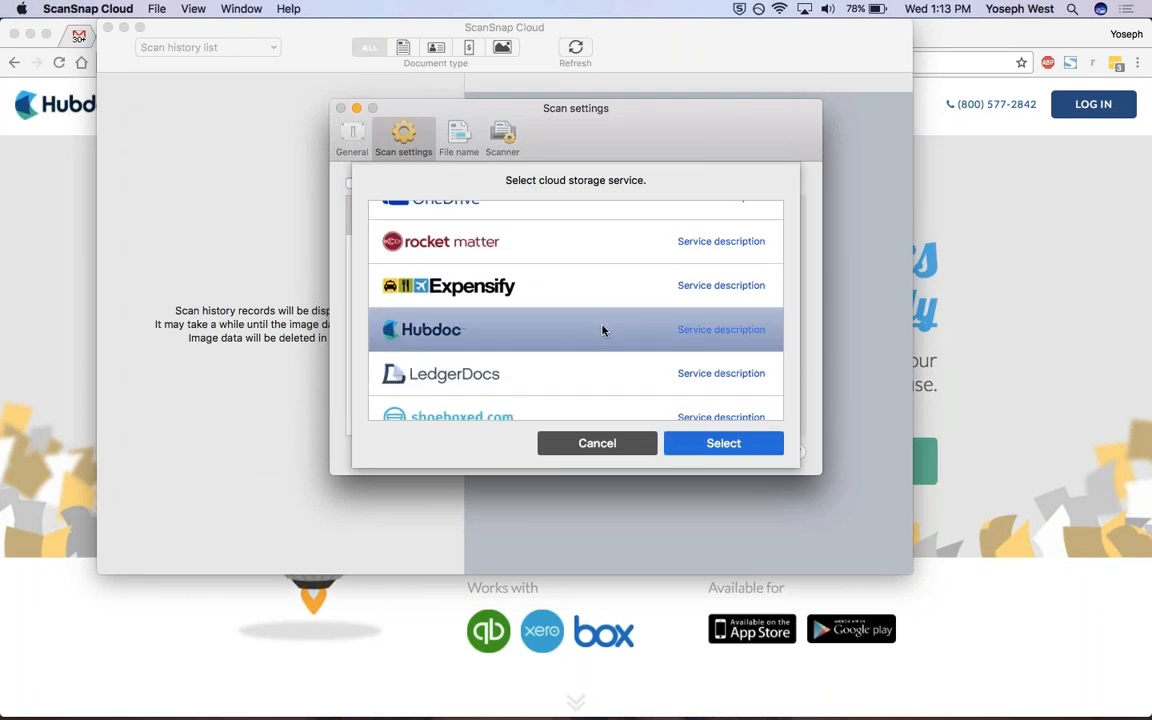
pyautogui.click(739, 447)
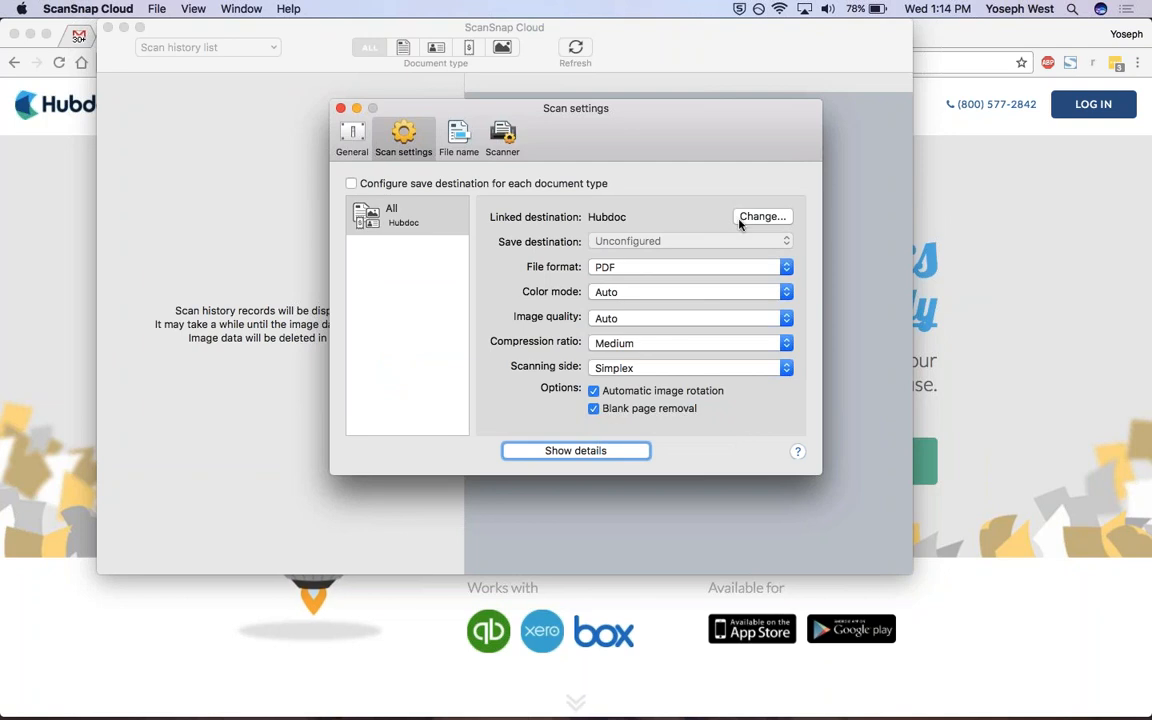
# Reselect Hubdoc as the linked cloud storage service to bring up its authorization sign-in.
pyautogui.click(755, 218)
pyautogui.scroll(-1, 612, 306)
pyautogui.scroll(-3, 612, 306)
pyautogui.click(604, 352)
pyautogui.click(700, 447)
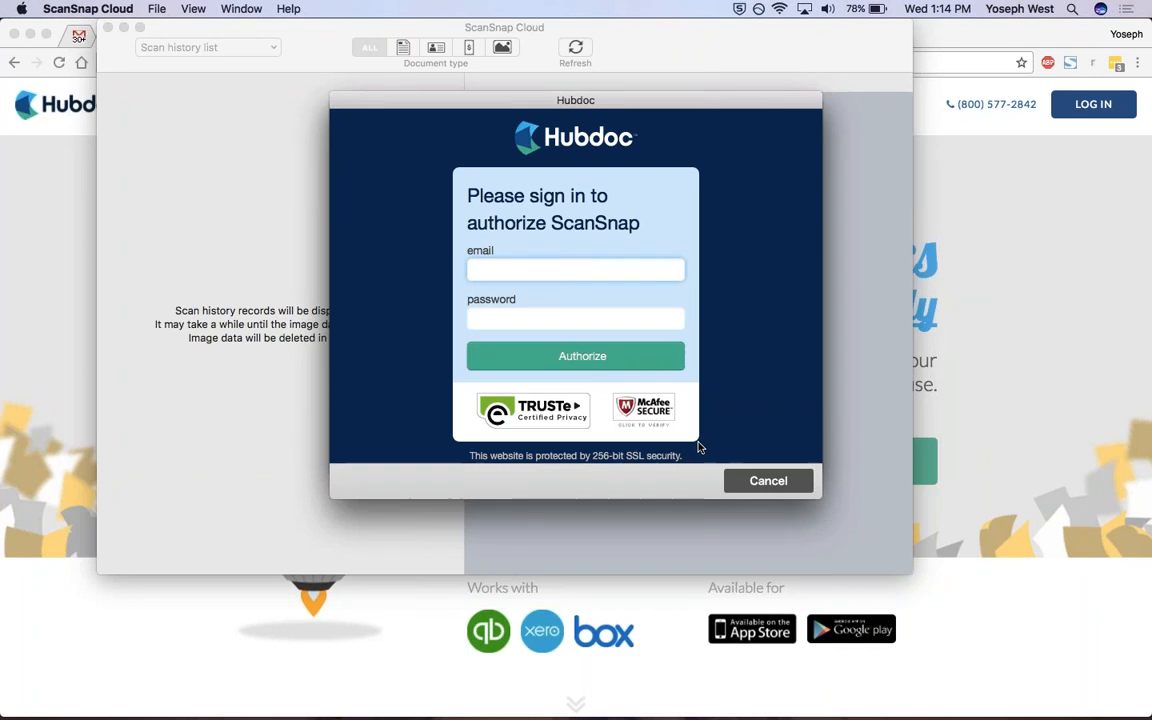
# Sign in with the Hubdoc account e-mail and password and authorize ScanSnap to upload documents.
pyautogui.press('Tab')
pyautogui.write('•••••••')
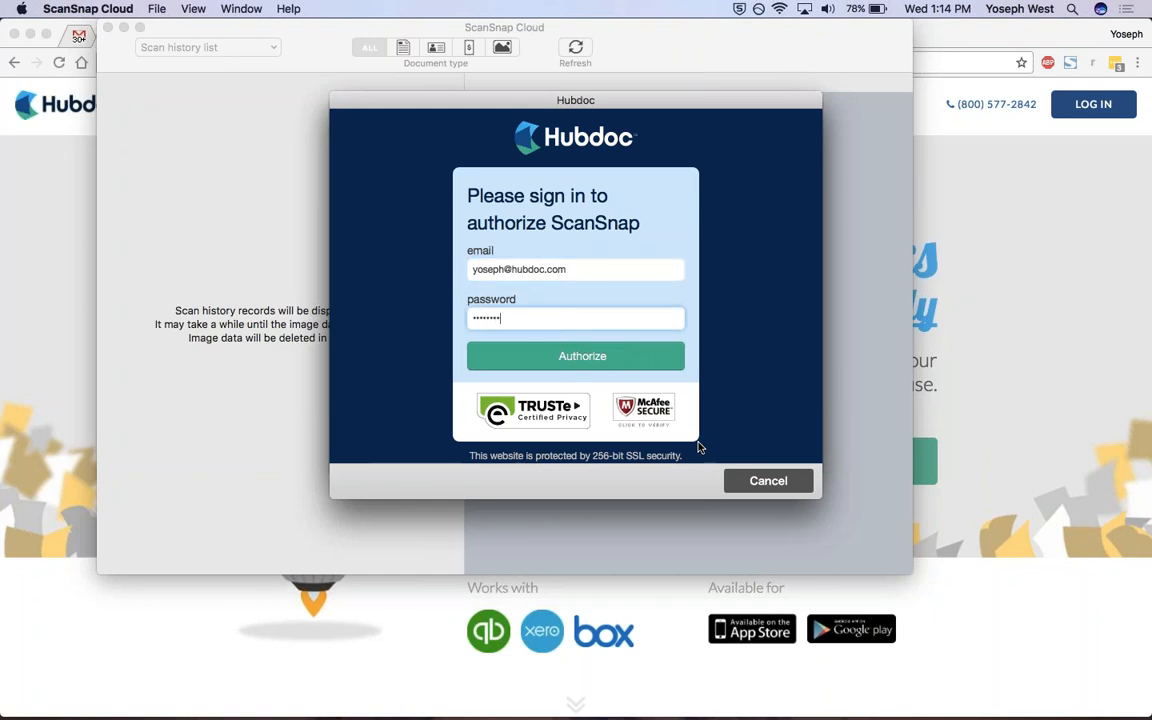
pyautogui.click(572, 357)
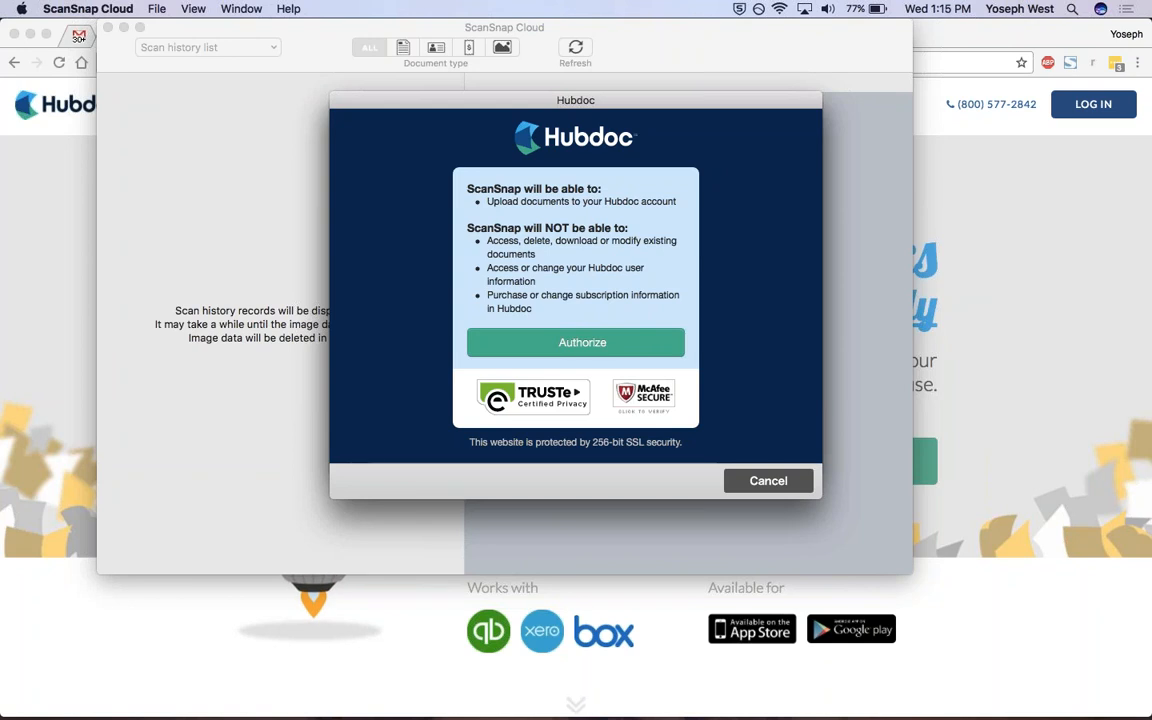
pyautogui.click(582, 342)
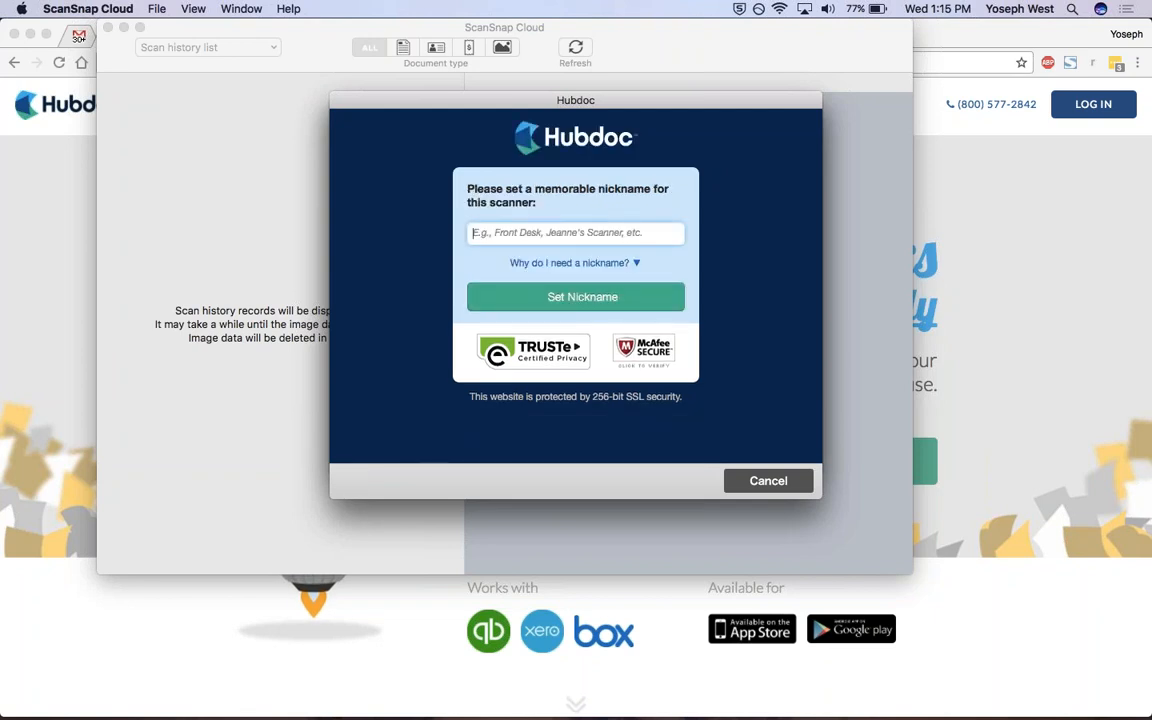
# Try to set the scanner nickname to the owner's first name followed by "Favourite Scanners" and close the linking dialog.
pyautogui.write("Yoseph's ")
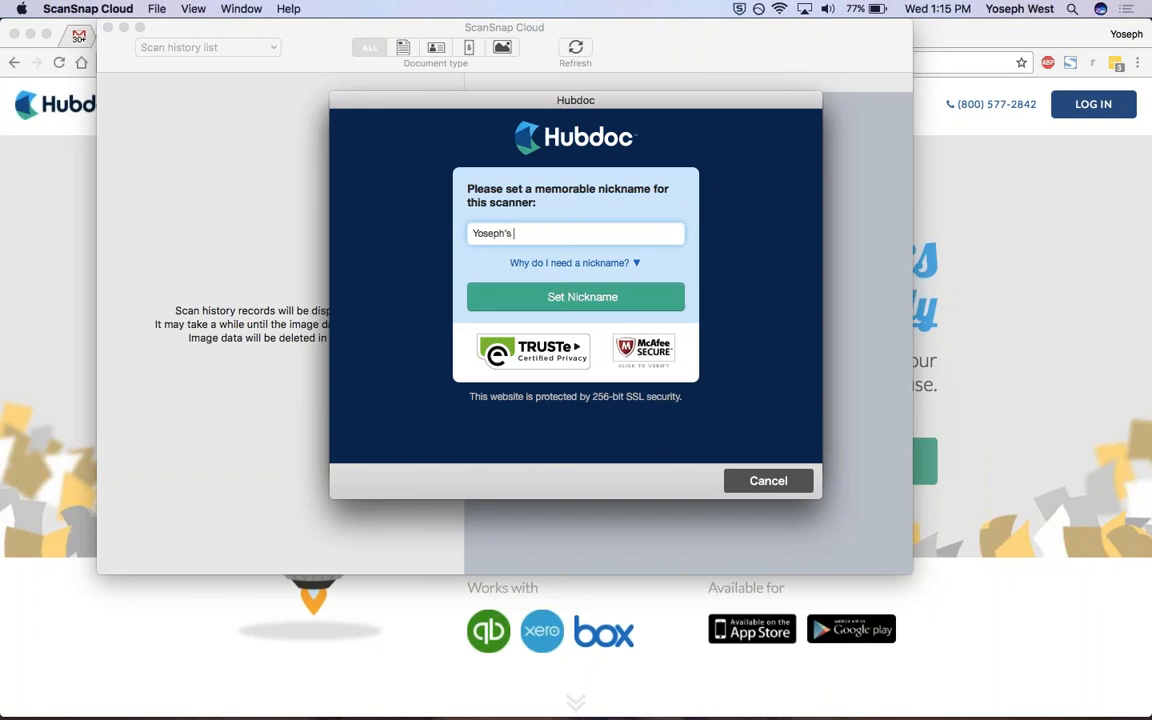
pyautogui.write('Favourite Scanner')
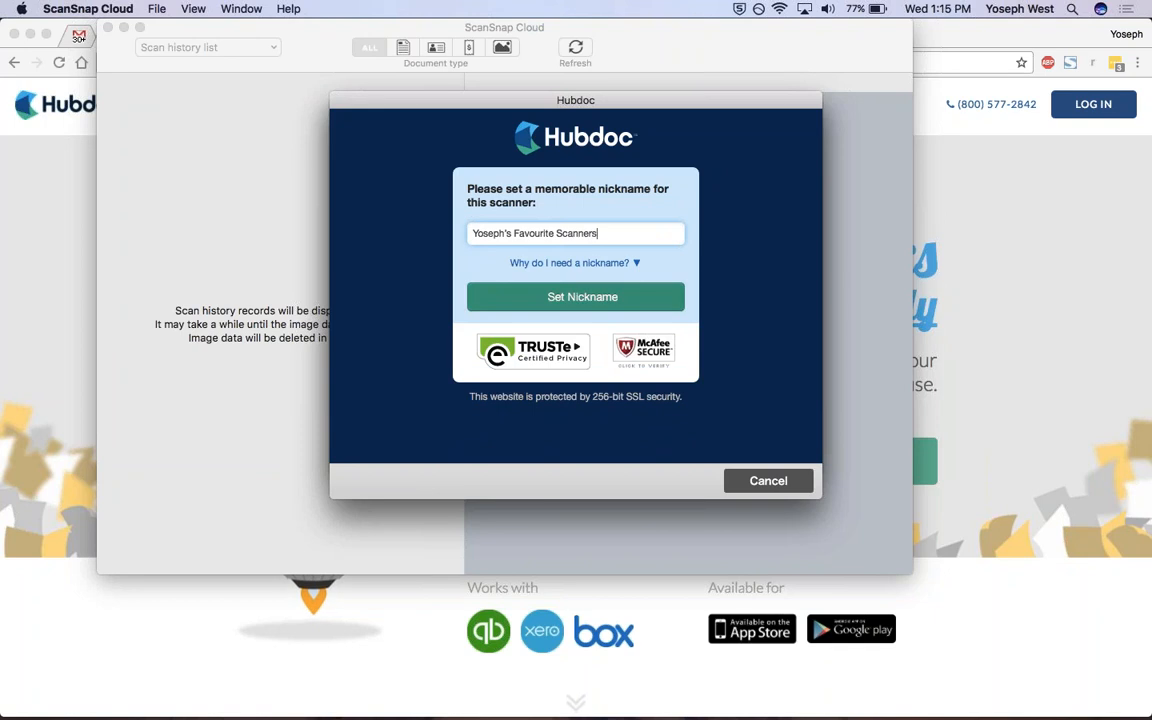
pyautogui.click(626, 307)
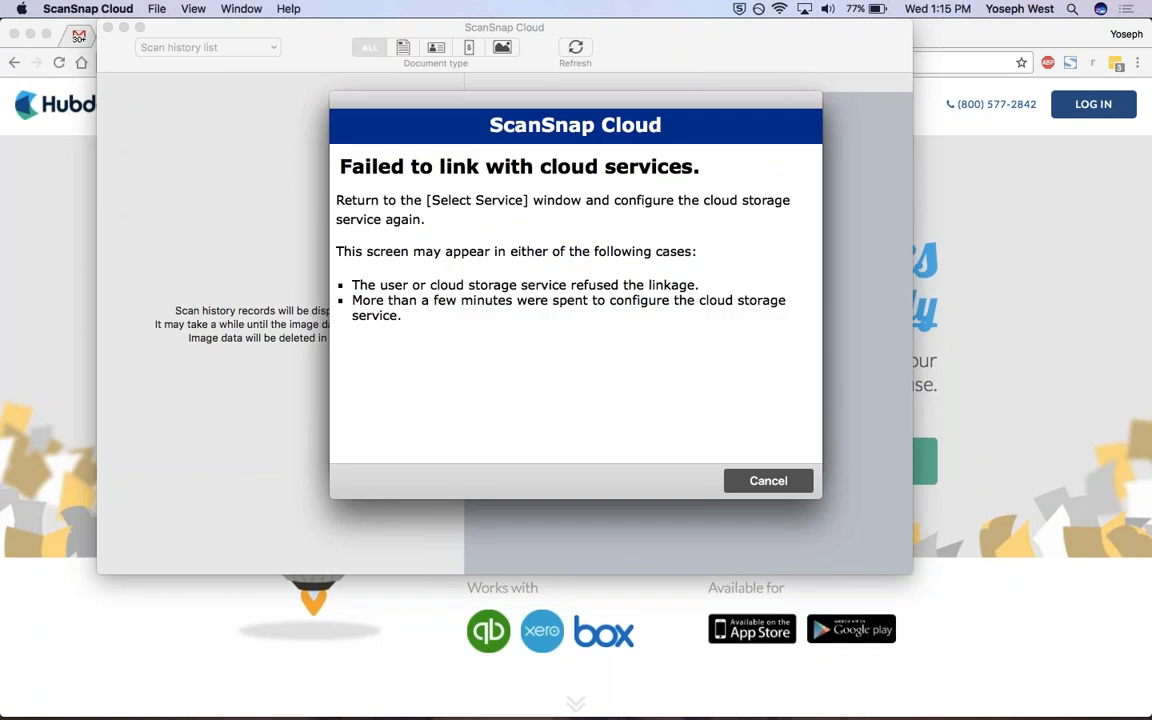
pyautogui.click(800, 482)
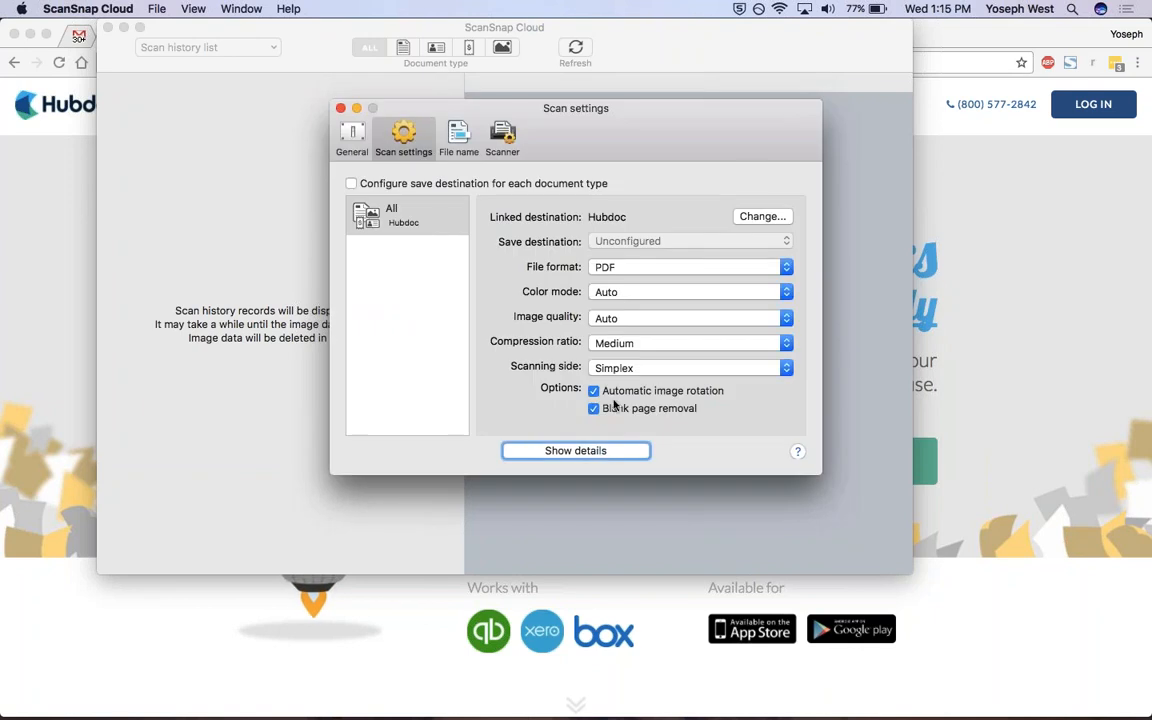
pyautogui.click(755, 218)
pyautogui.scroll(-1, 521, 318)
pyautogui.scroll(-4, 521, 318)
pyautogui.click(543, 355)
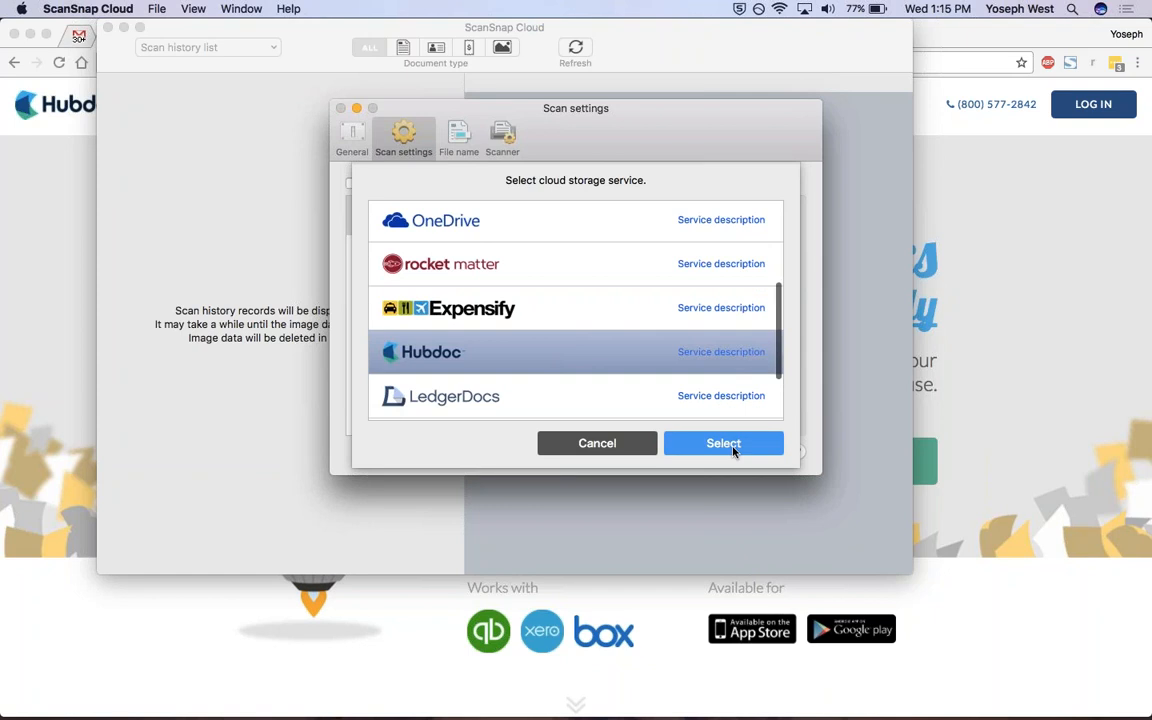
pyautogui.click(732, 448)
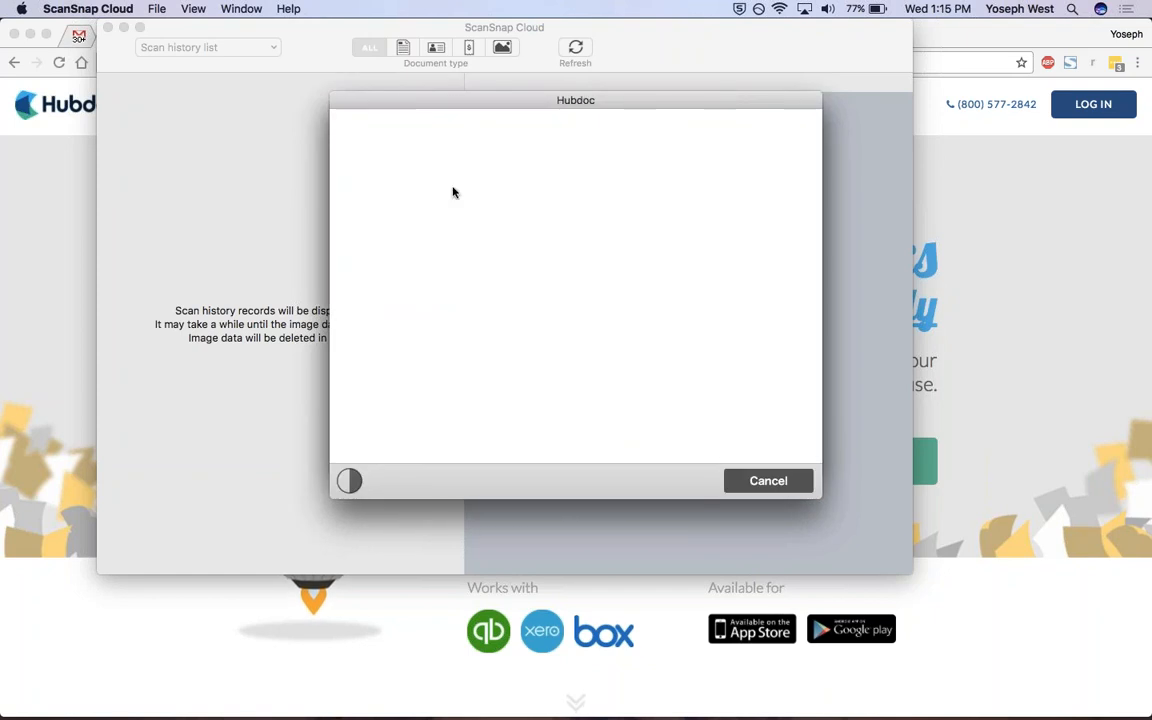
pyautogui.click(766, 483)
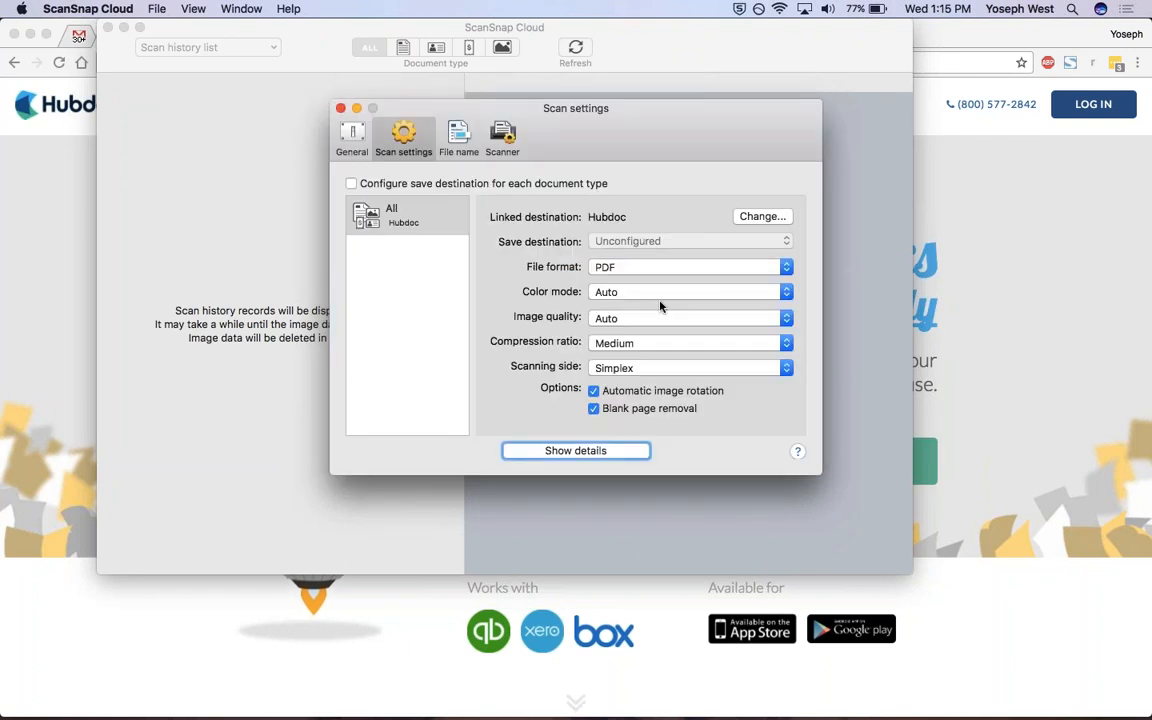
# Close the scan settings, switch to Hubdoc in Chrome and sign in with the prefilled credentials.
pyautogui.click(340, 107)
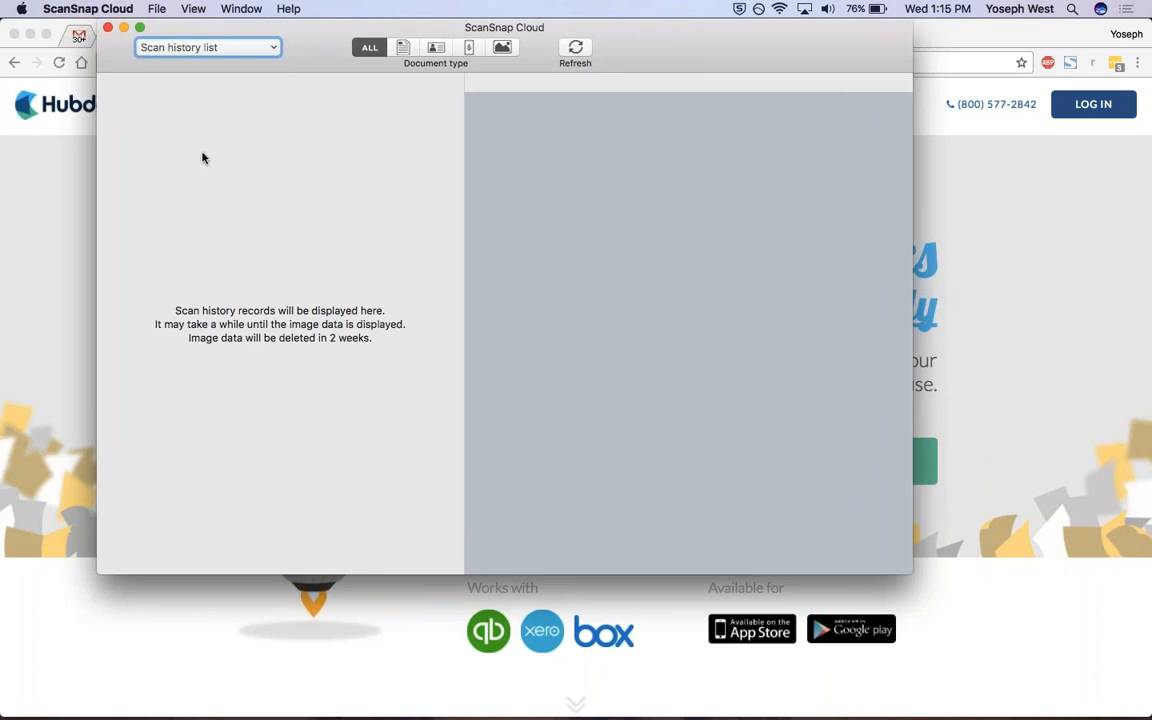
pyautogui.click(21, 150)
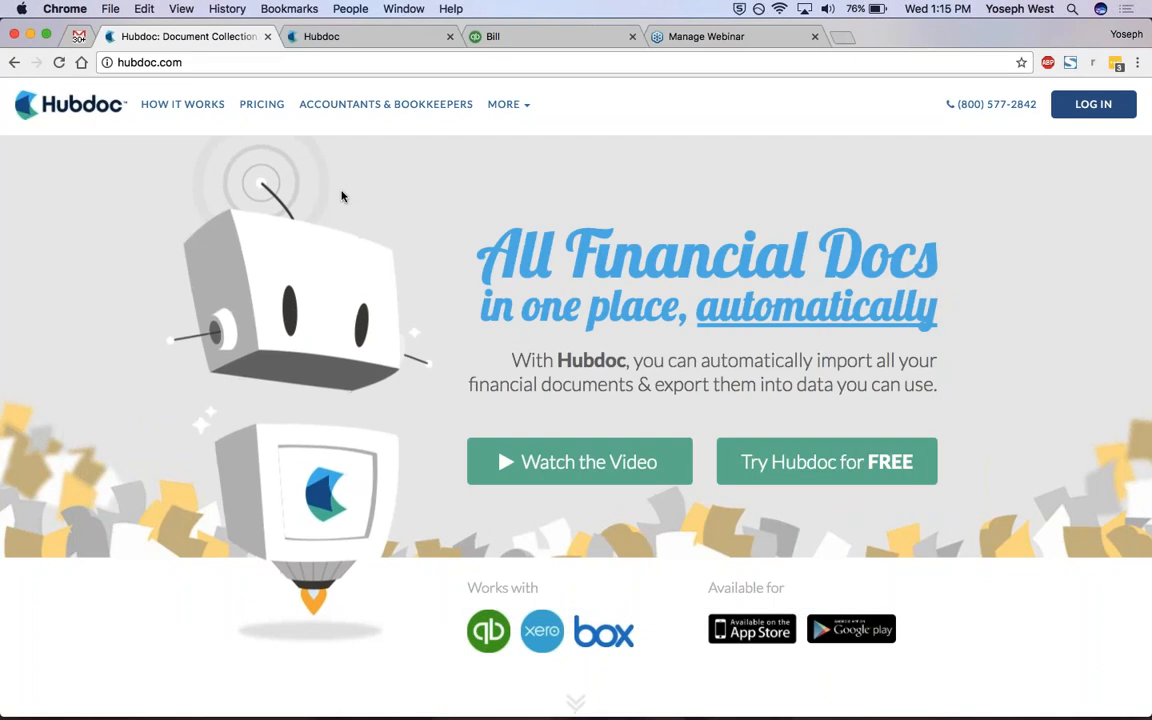
pyautogui.click(373, 36)
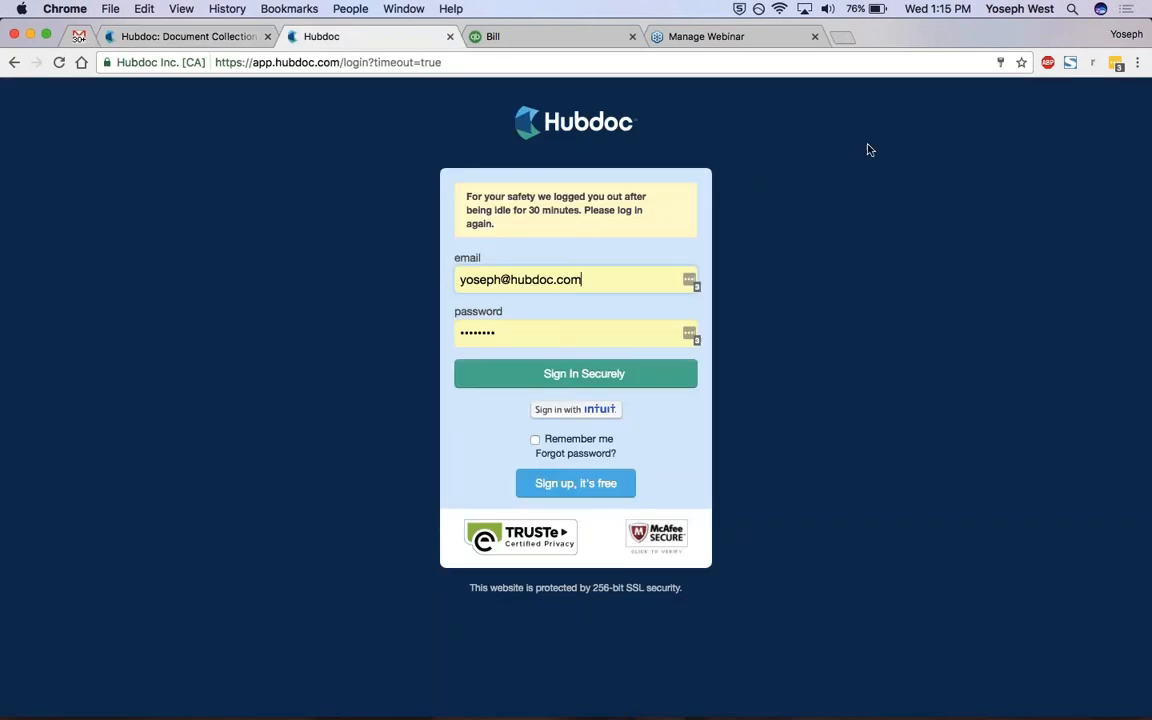
pyautogui.click(625, 370)
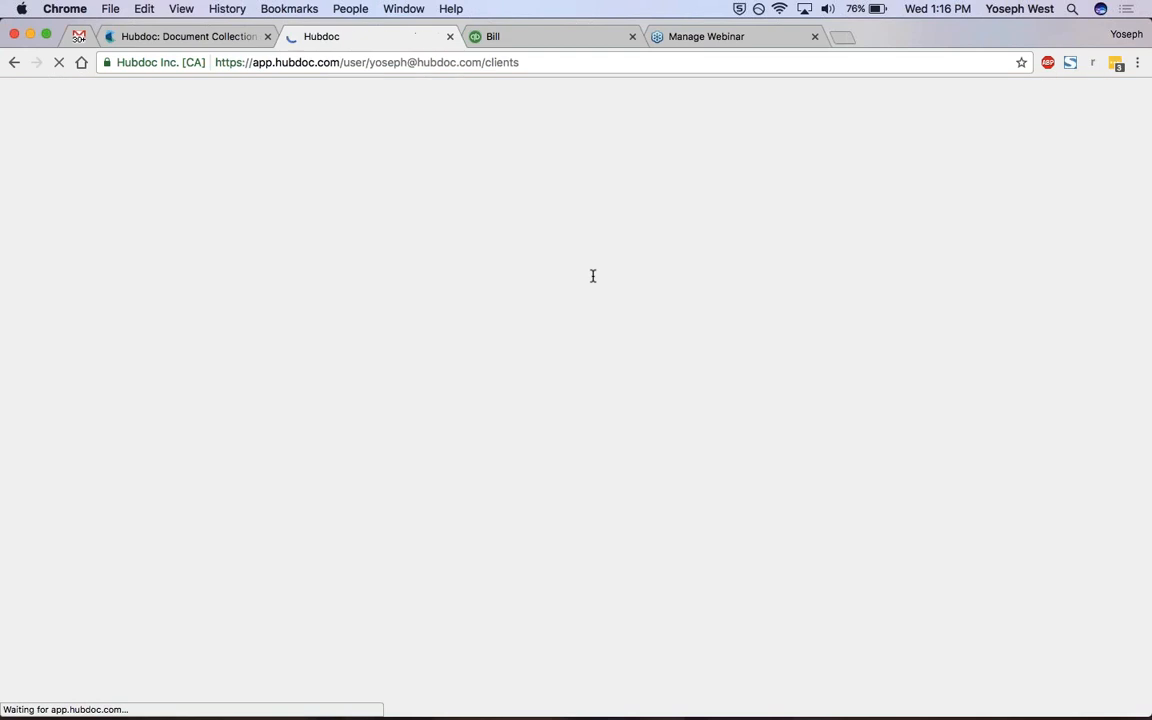
# Load the Hubdoc account's documents dashboard by removing "clients" from the end of the page address.
pyautogui.click(591, 59)
pyautogui.doubleClick(591, 59)
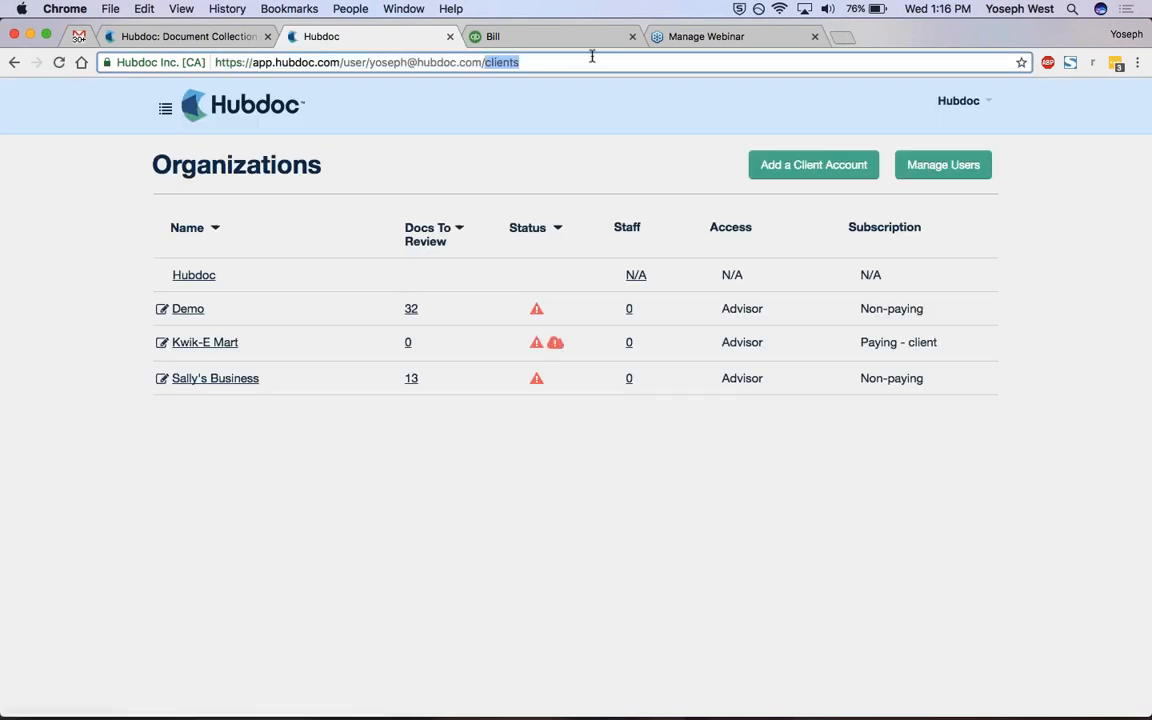
pyautogui.press('BackSpace')
pyautogui.press('BackSpace')
pyautogui.press('Return')
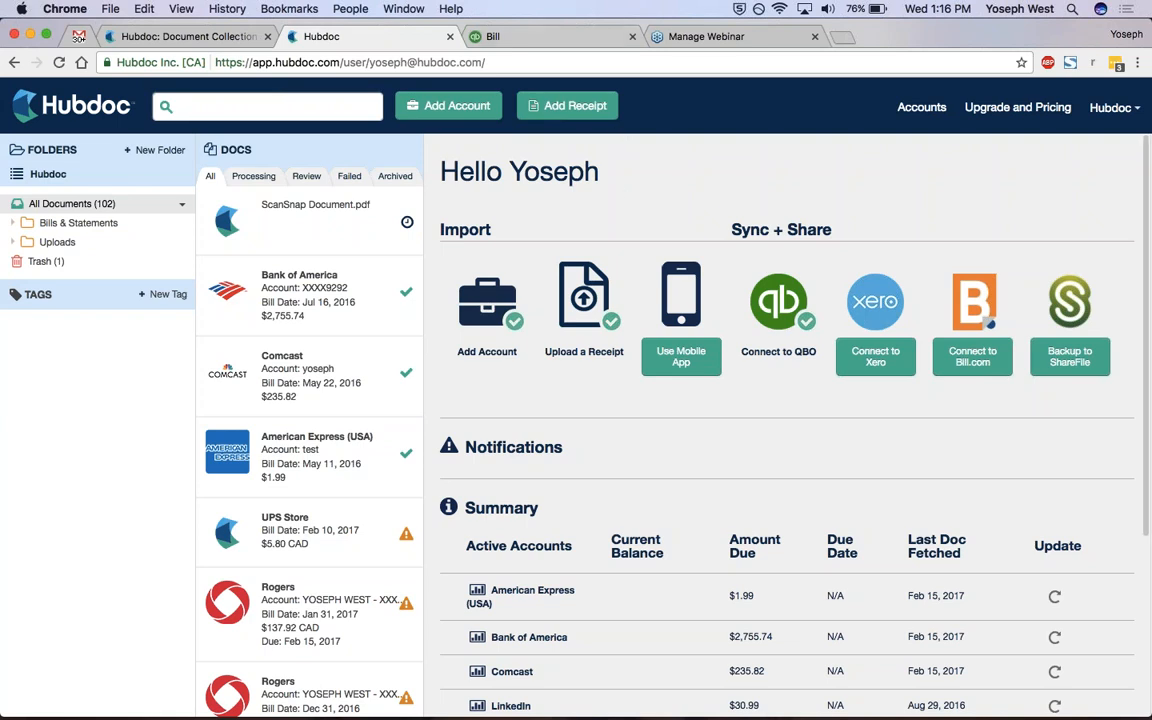
# View Hubdoc's options for adding a receipt and close them.
pyautogui.click(567, 105)
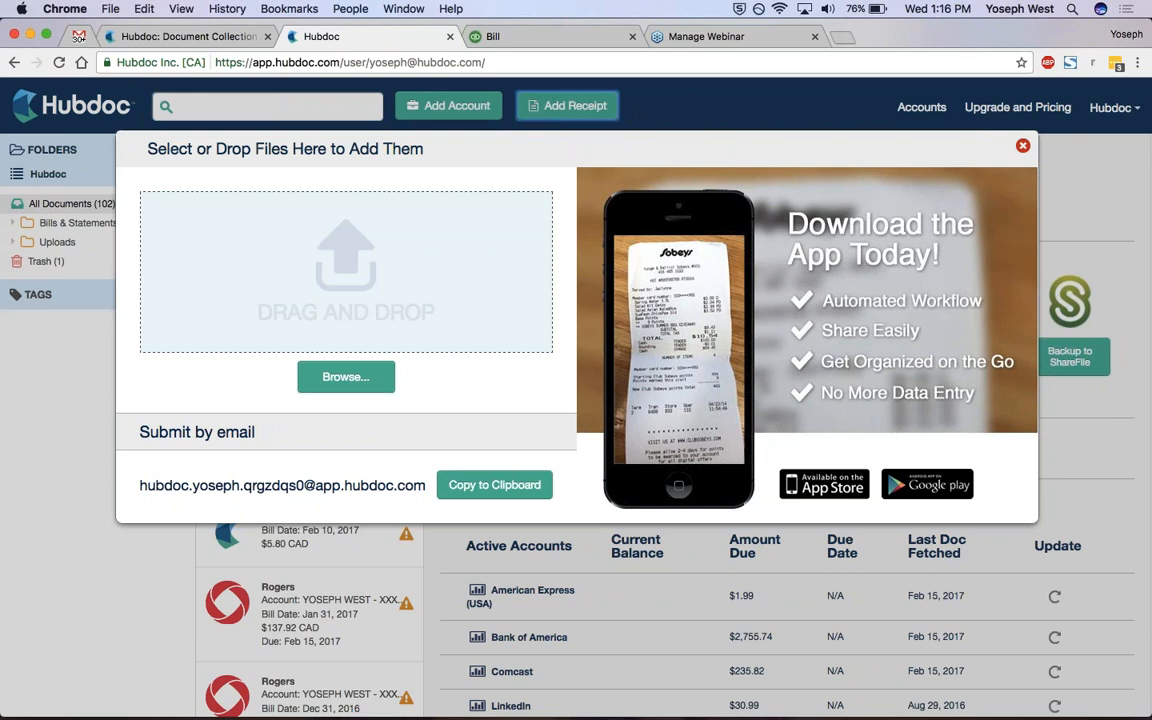
pyautogui.click(1022, 146)
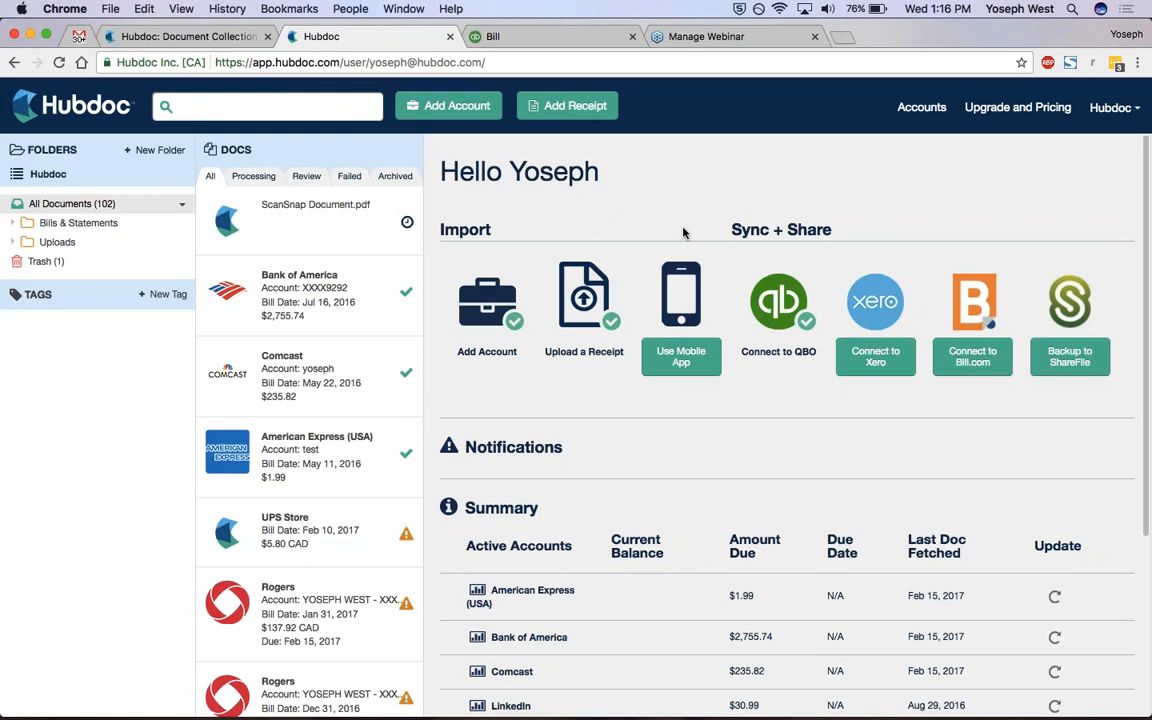
# Switch to ScanSnap Cloud, move its window clear of the Hubdoc document list and refresh the scan history.
pyautogui.hotkey('ctrl', 'Up')
pyautogui.click(190, 476)
pyautogui.moveTo(674, 36); pyautogui.dragTo(895, 35)
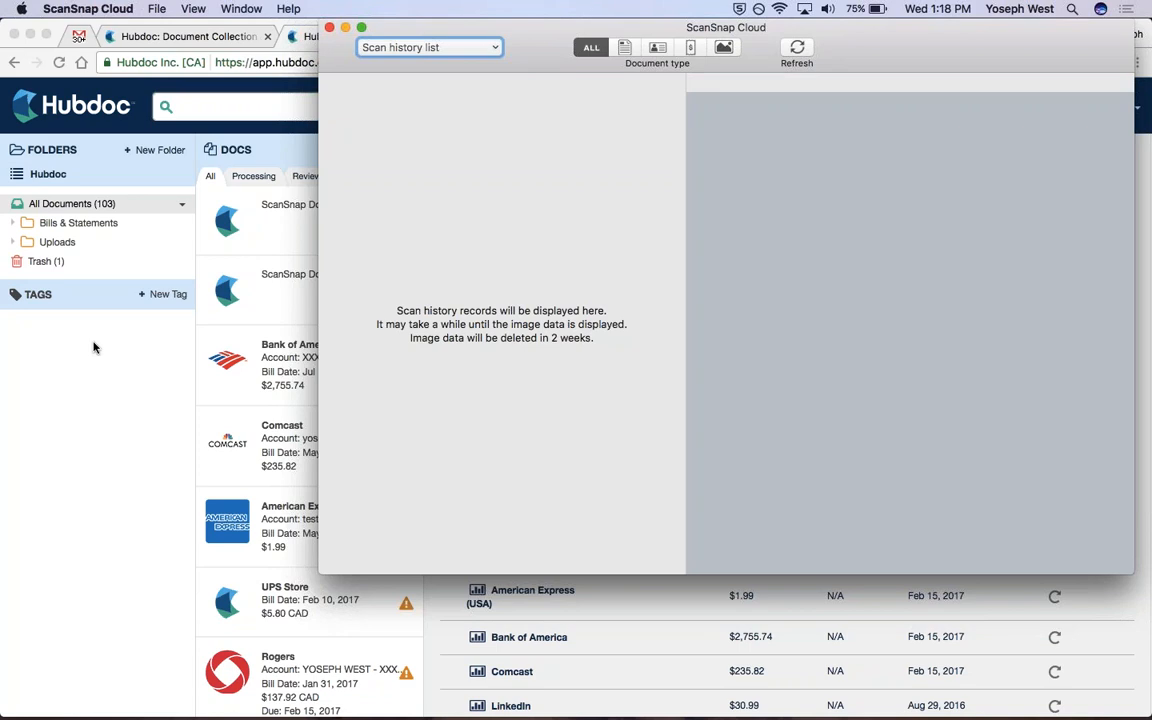
pyautogui.click(805, 52)
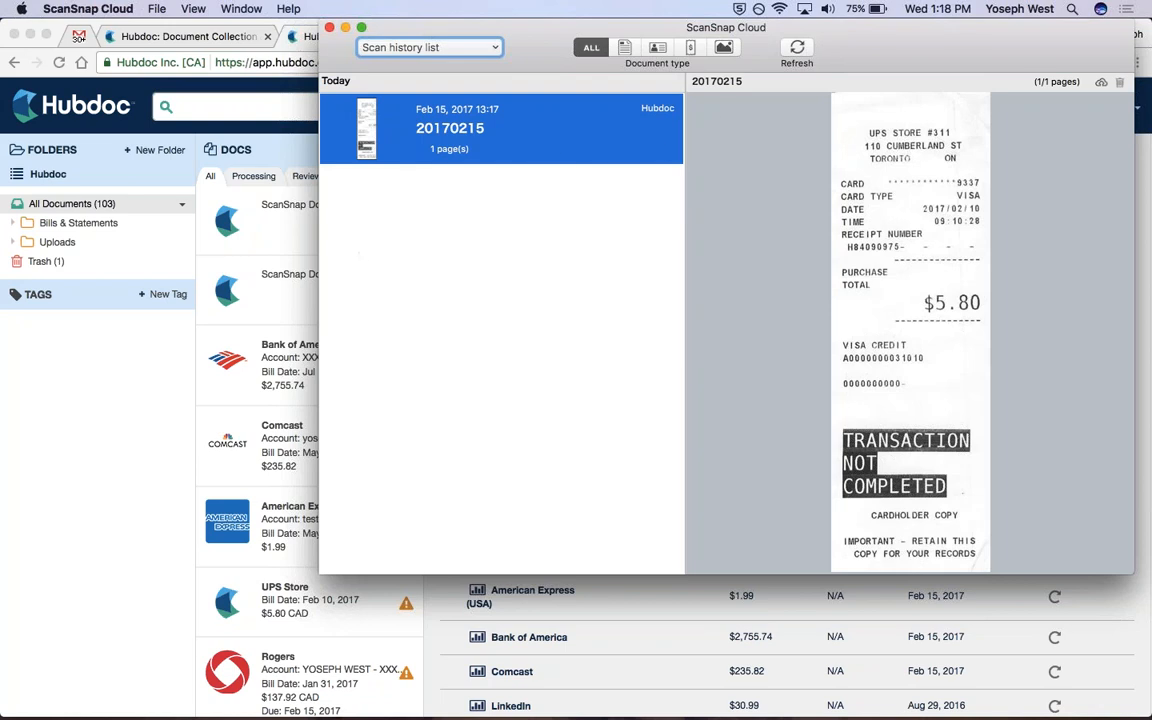
# Return to Hubdoc in Chrome and open the newest ScanSnap Document.pdf in the document list.
pyautogui.click(289, 230)
pyautogui.click(289, 225)
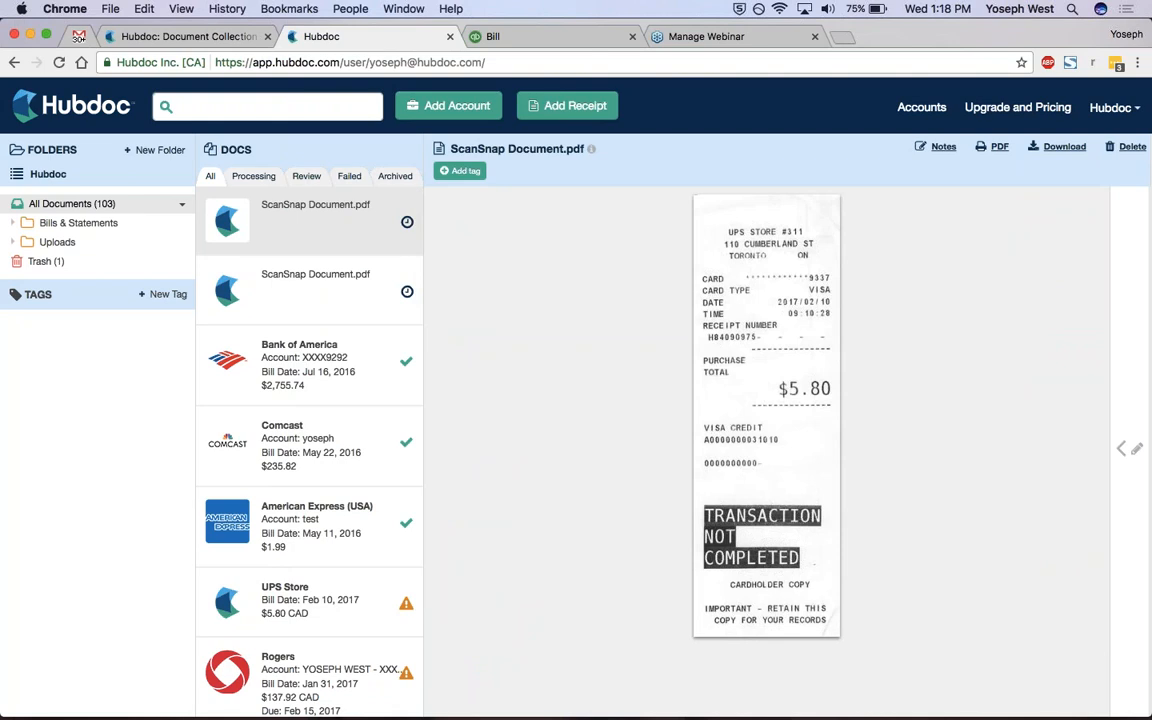
# Switch to ScanSnap Cloud, refresh the scan history and select the newest scan.
pyautogui.hotkey('ctrl', 'Up')
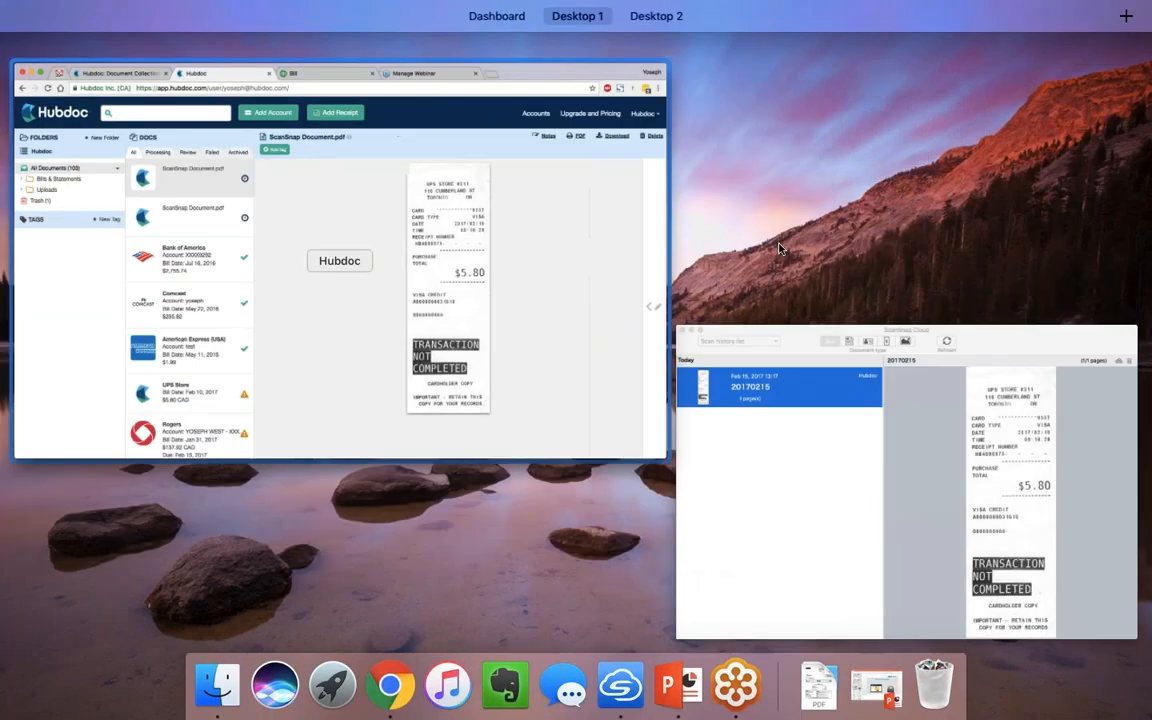
pyautogui.click(869, 399)
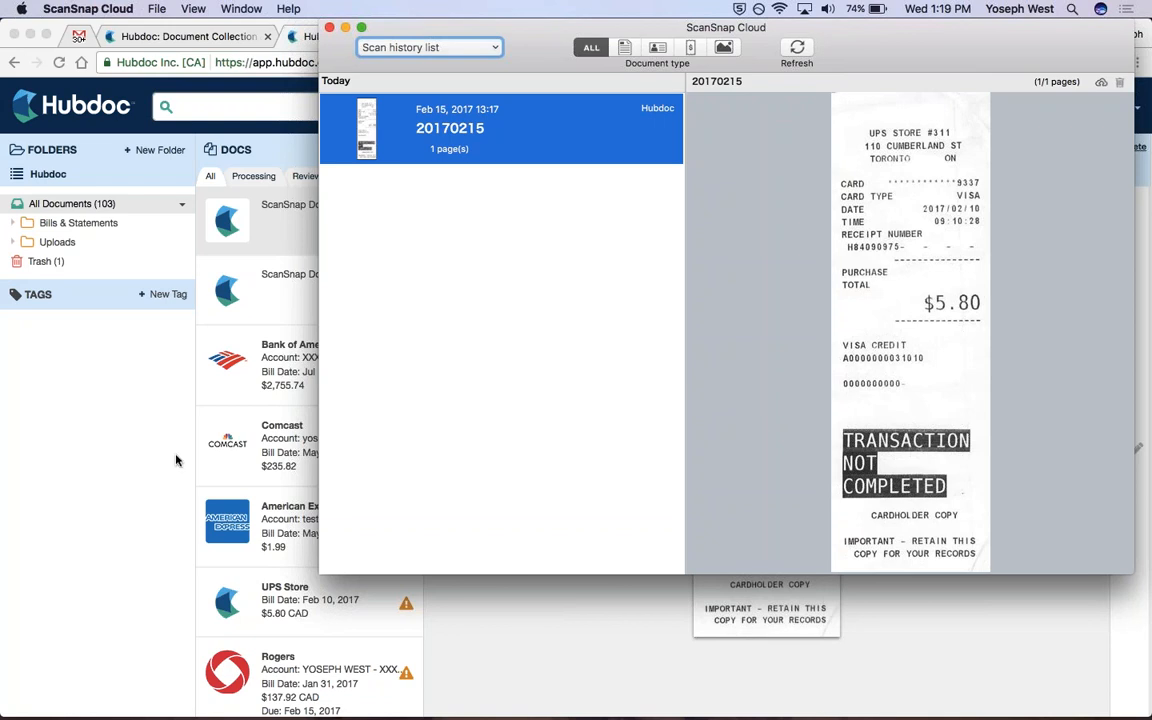
pyautogui.click(795, 50)
pyautogui.click(484, 118)
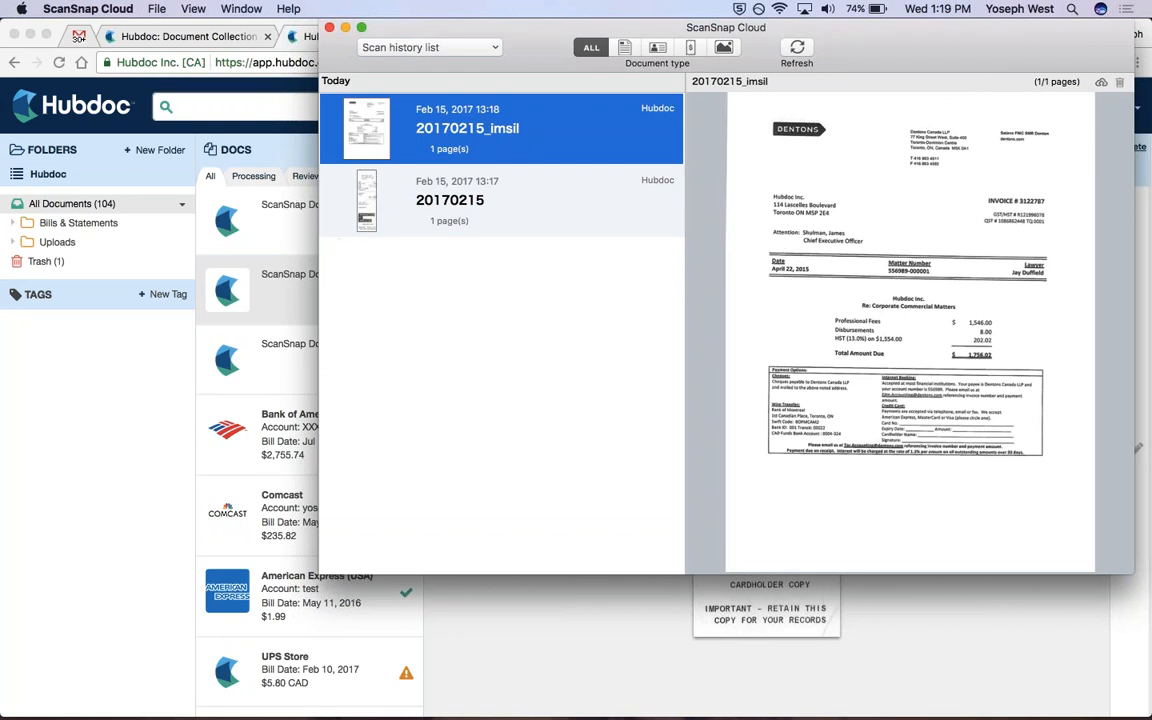
# Return to Hubdoc in Chrome and view the newly arrived ScanSnap Document.pdf at the head of the document list.
pyautogui.click(134, 356)
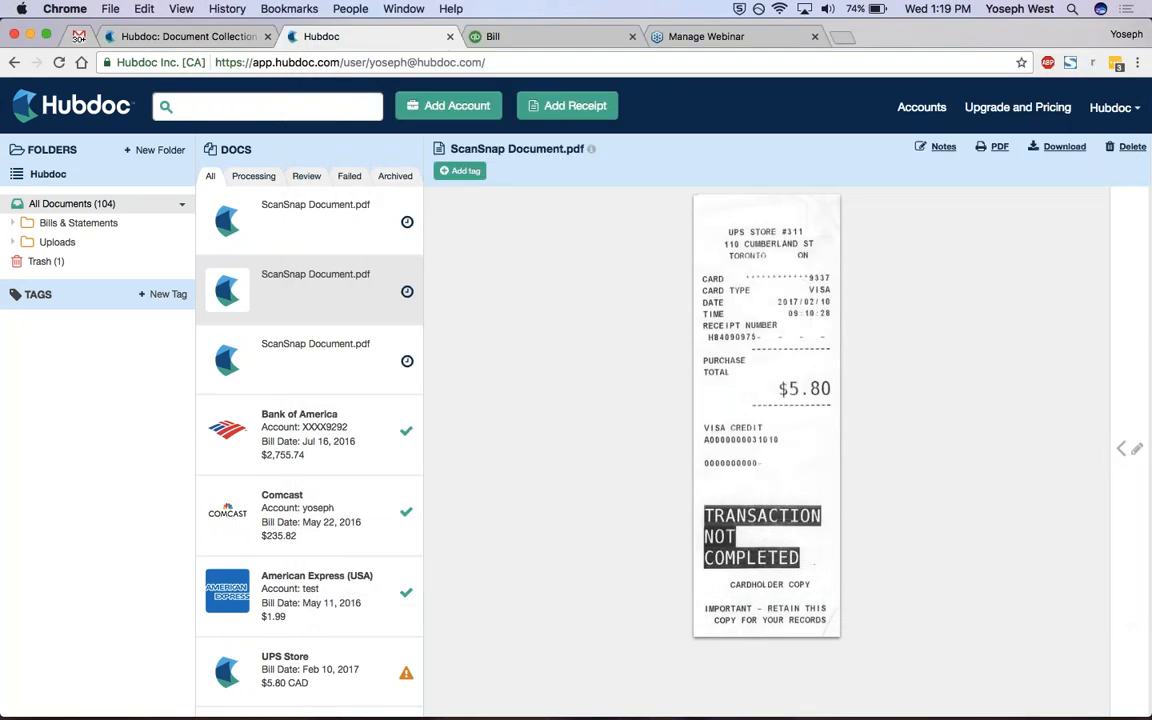
pyautogui.click(259, 250)
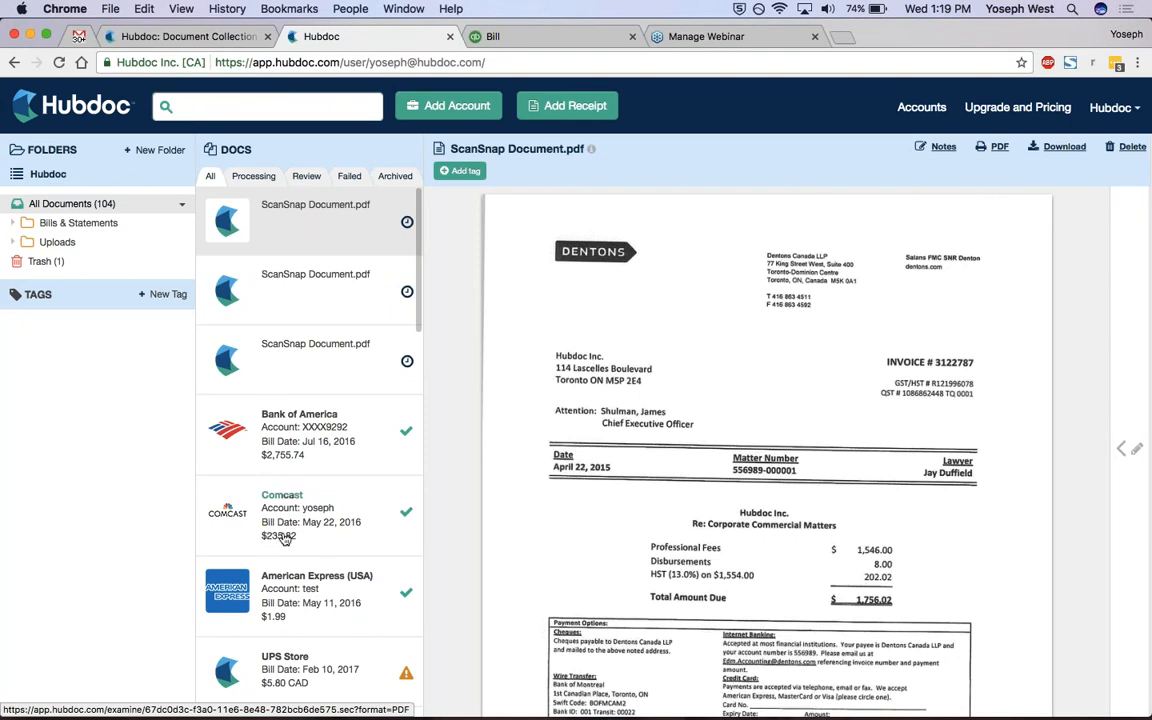
# Open the UPS Store document dated Feb 10, 2017, look over the receipt and show its editable details.
pyautogui.scroll(-2, 275, 560)
pyautogui.click(332, 615)
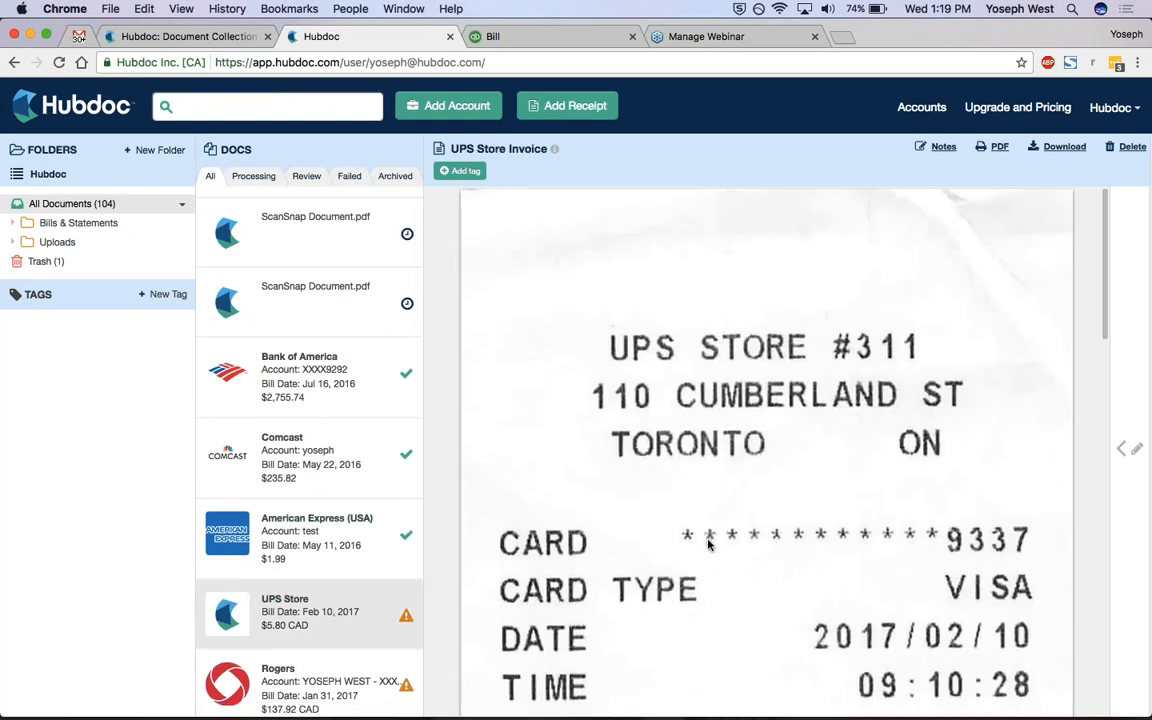
pyautogui.scroll(-8, 708, 545)
pyautogui.scroll(4, 708, 545)
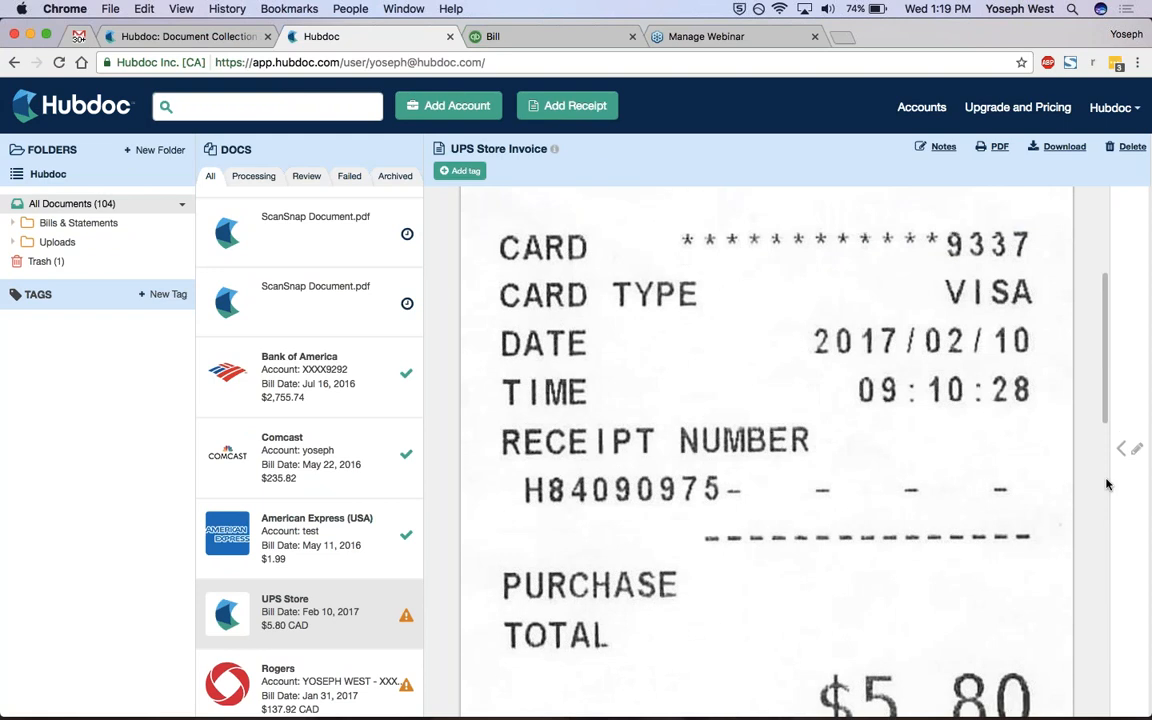
pyautogui.scroll(3, 708, 545)
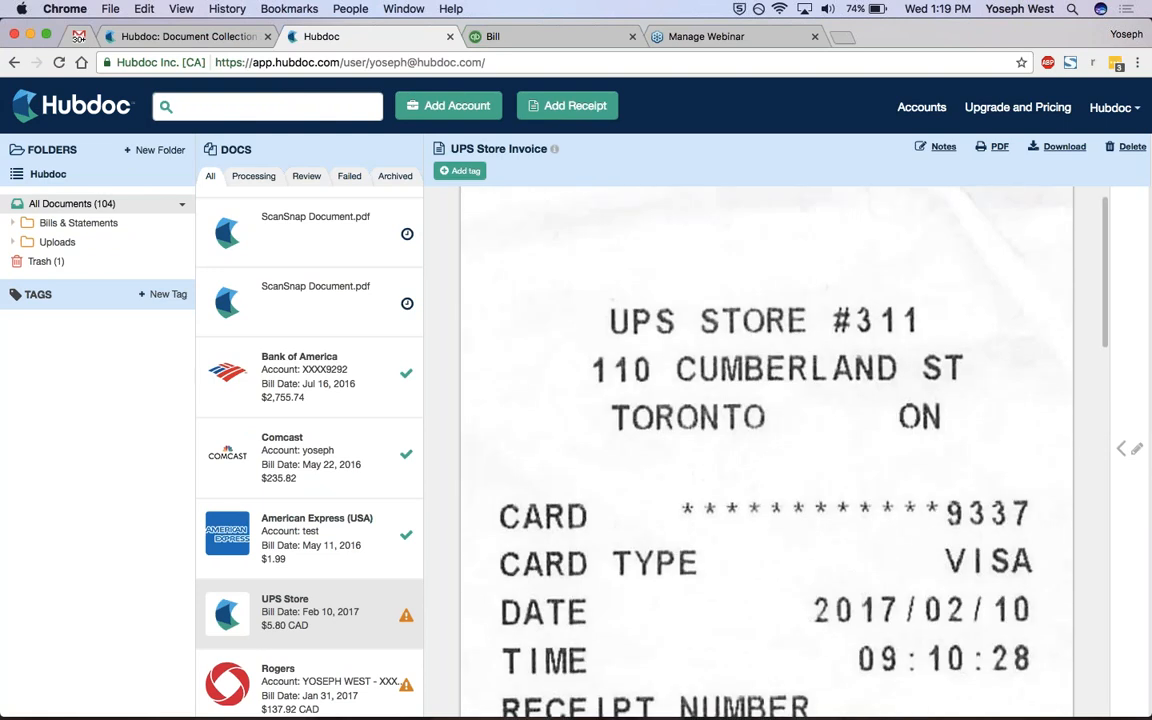
pyautogui.click(1130, 449)
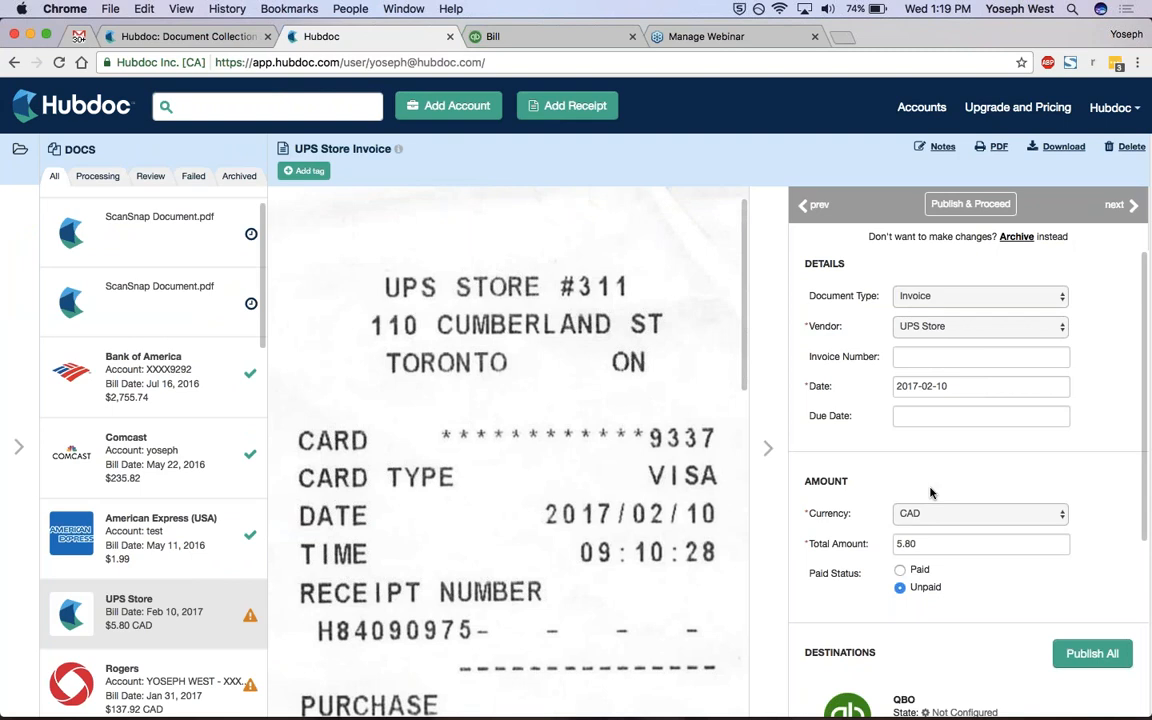
# Expand the QBO destination's configuration for the UPS Store invoice and set its account to Freight and Delivery.
pyautogui.scroll(-3, 930, 492)
pyautogui.scroll(-2, 944, 562)
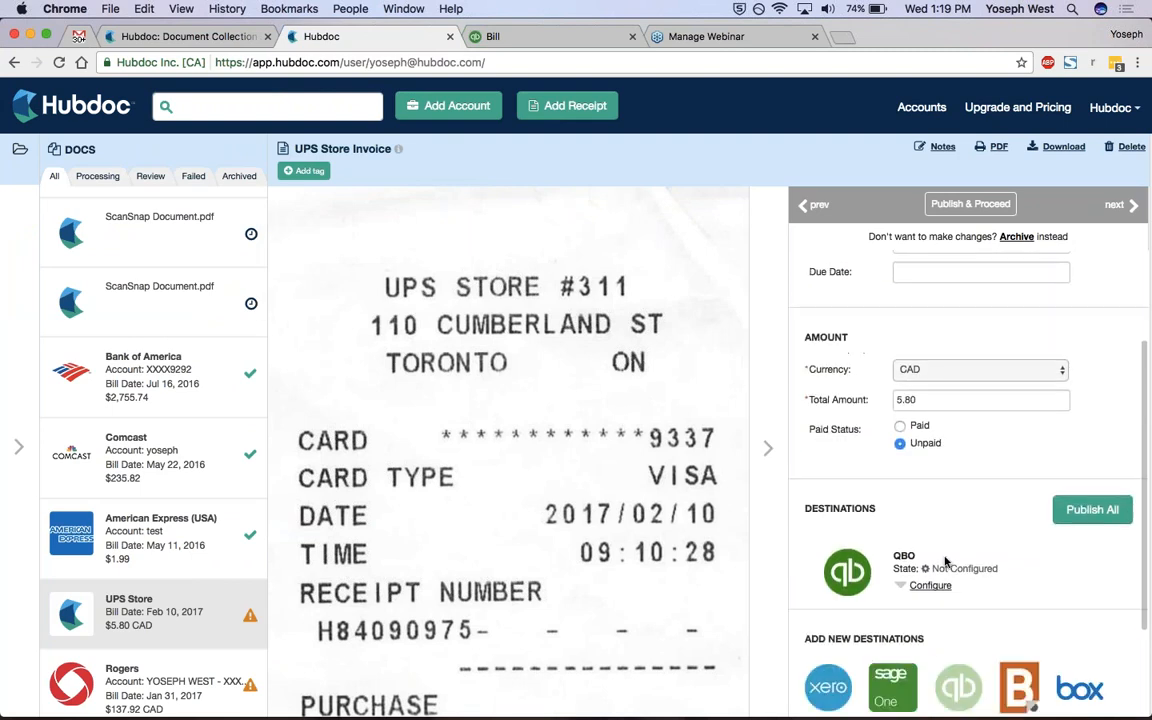
pyautogui.click(932, 583)
pyautogui.scroll(-5, 932, 583)
pyautogui.scroll(-3, 960, 450)
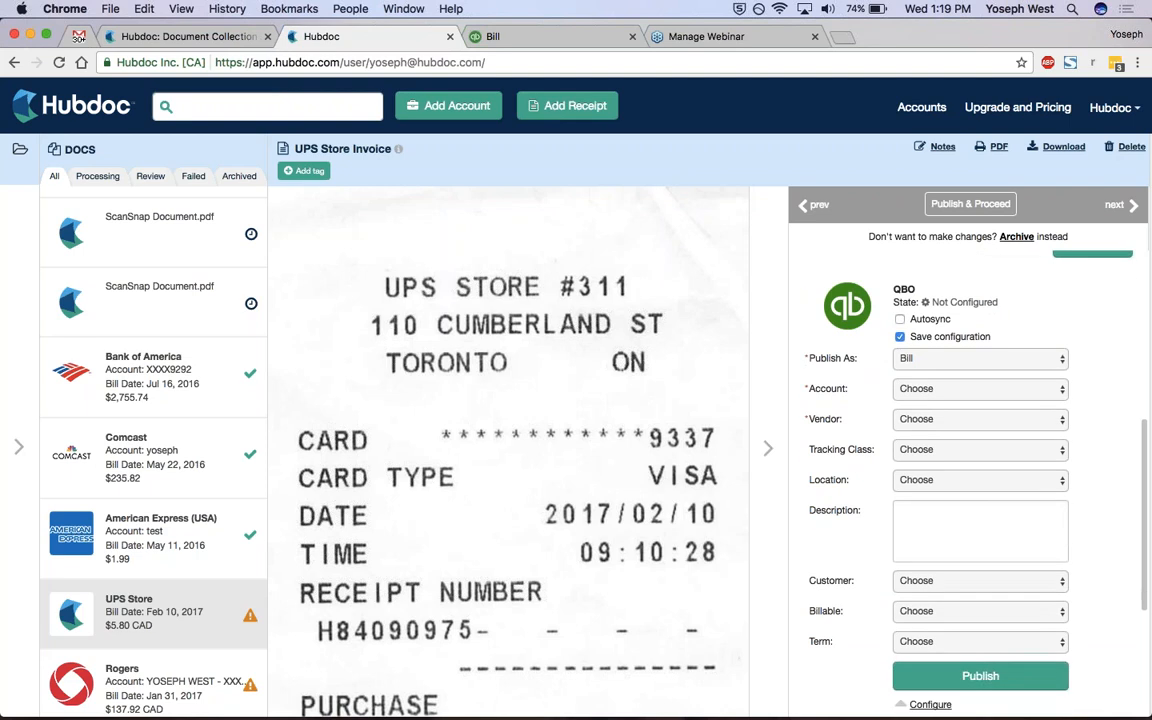
pyautogui.click(938, 388)
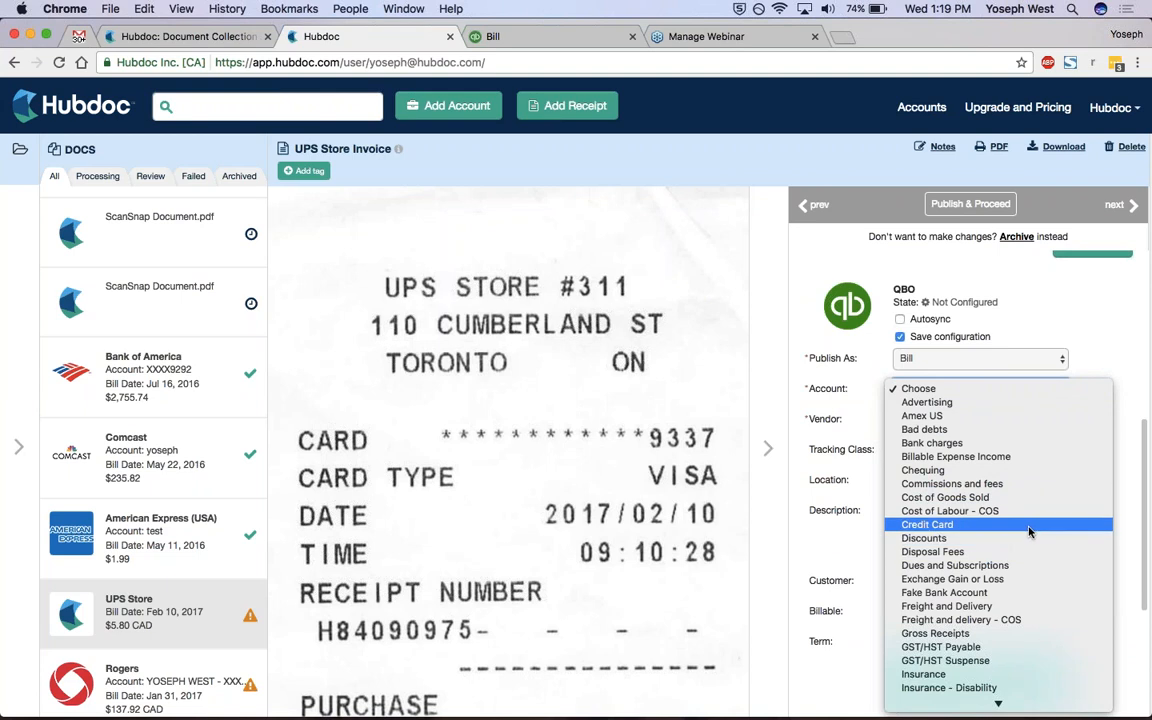
pyautogui.click(1011, 607)
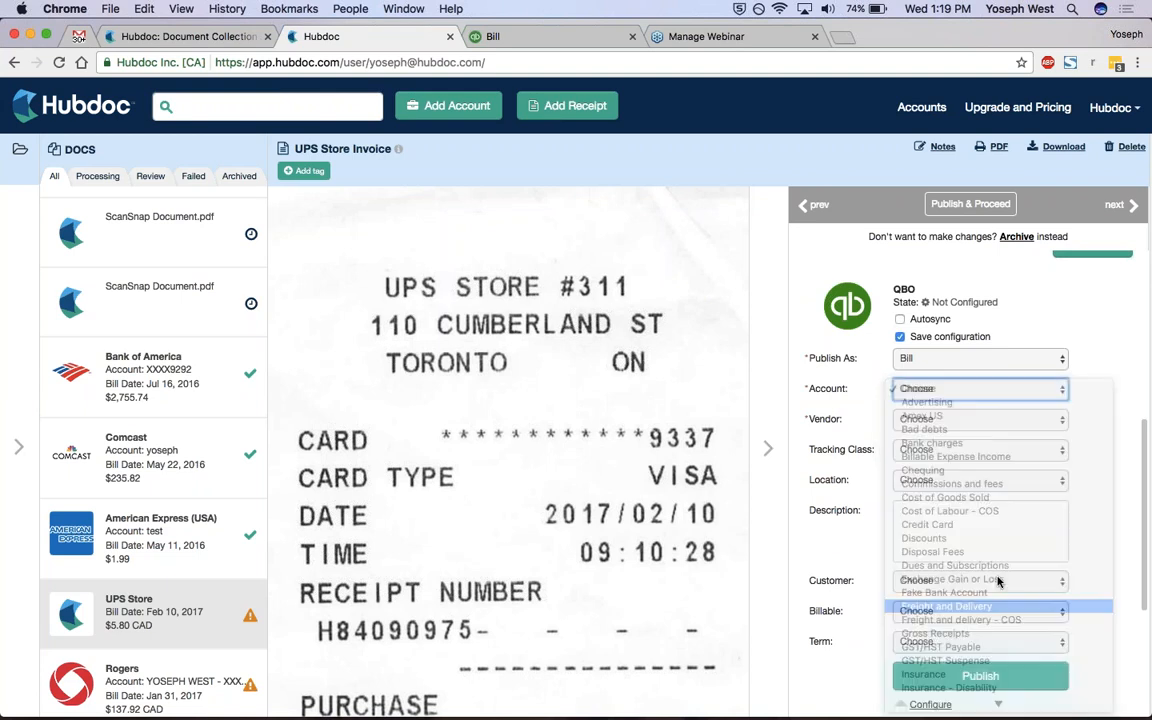
pyautogui.click(975, 419)
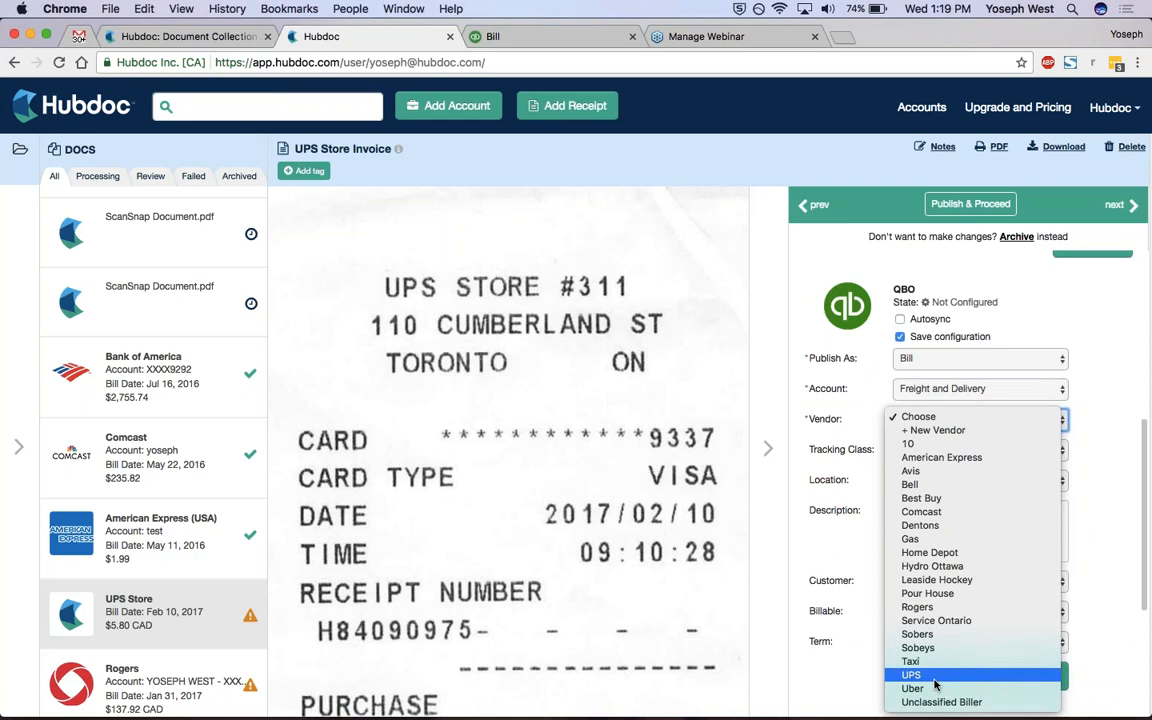
pyautogui.click(966, 432)
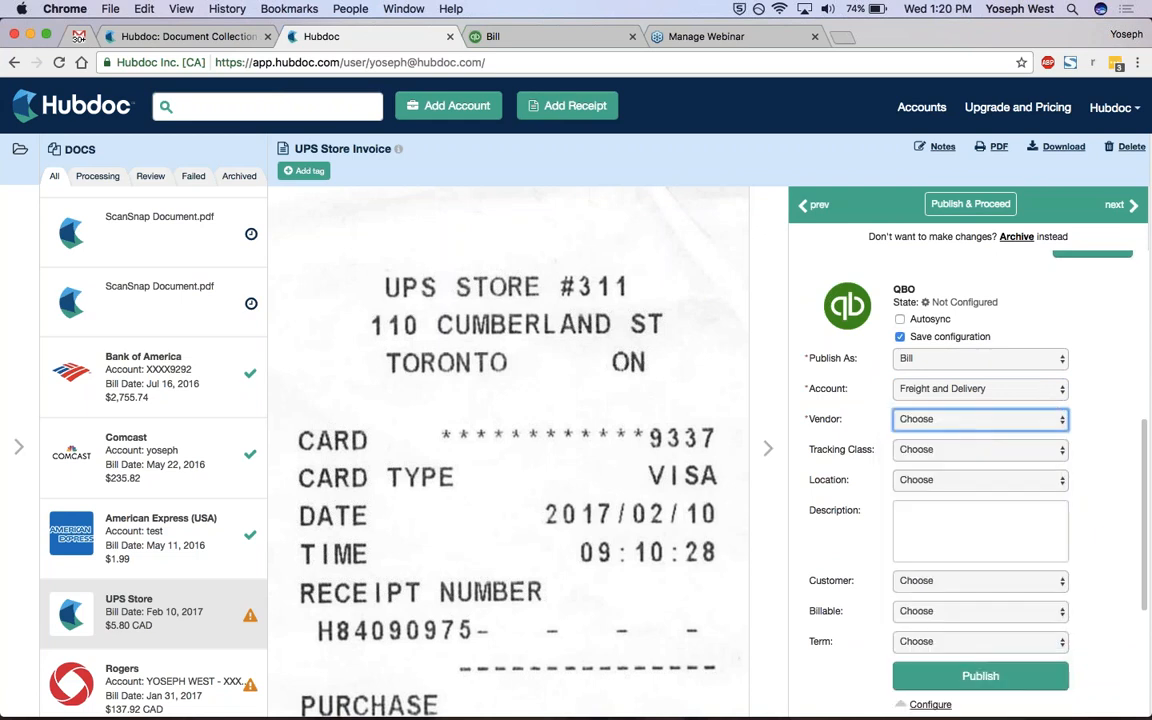
pyautogui.click(961, 416)
pyautogui.write('UPS')
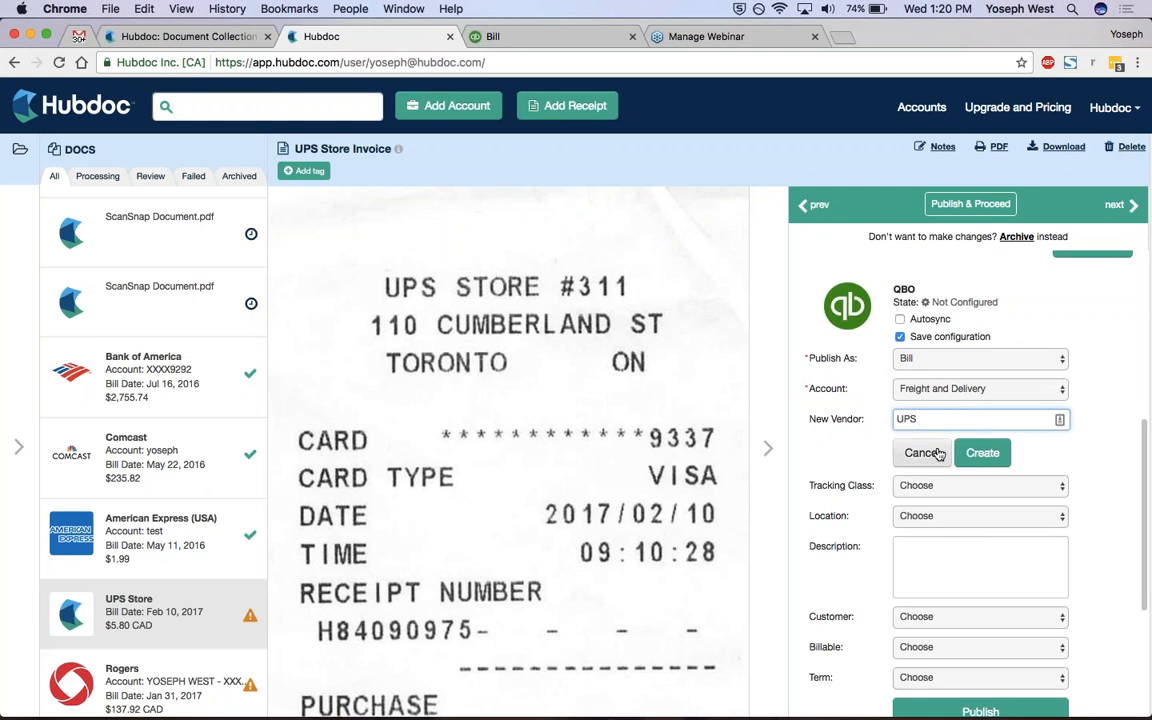
pyautogui.click(937, 452)
# Set the QBO vendor to the existing UPS entry and publish the UPS Store receipt as a bill.
pyautogui.click(940, 424)
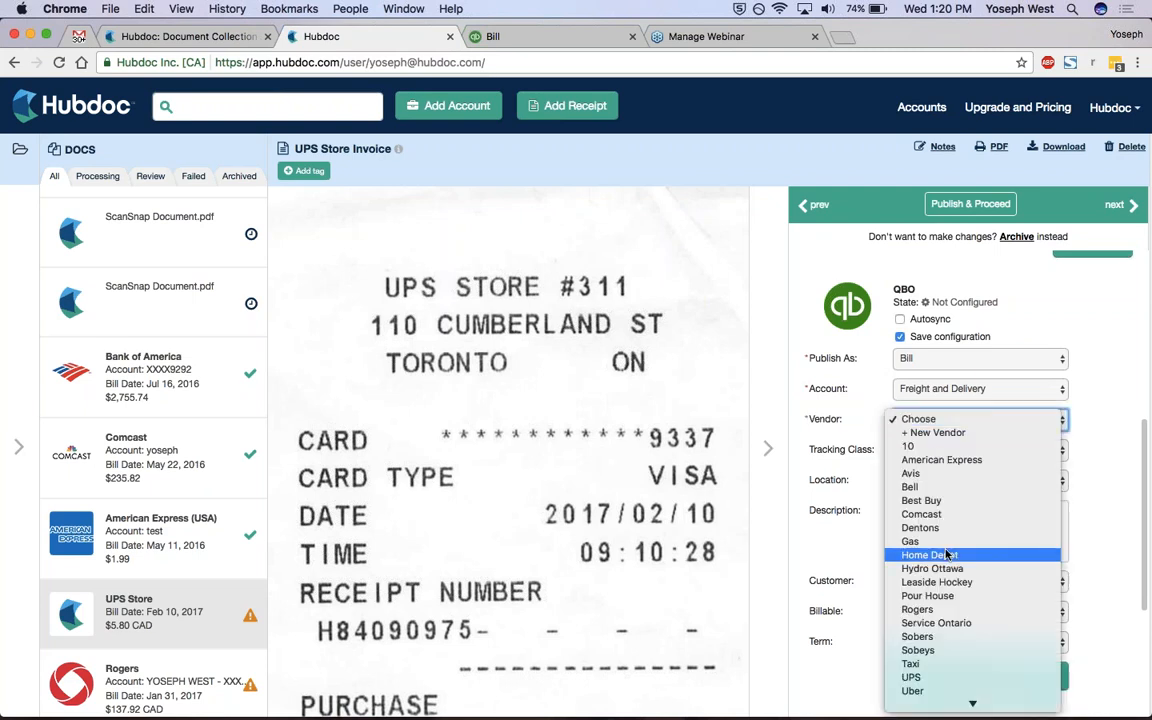
pyautogui.click(941, 678)
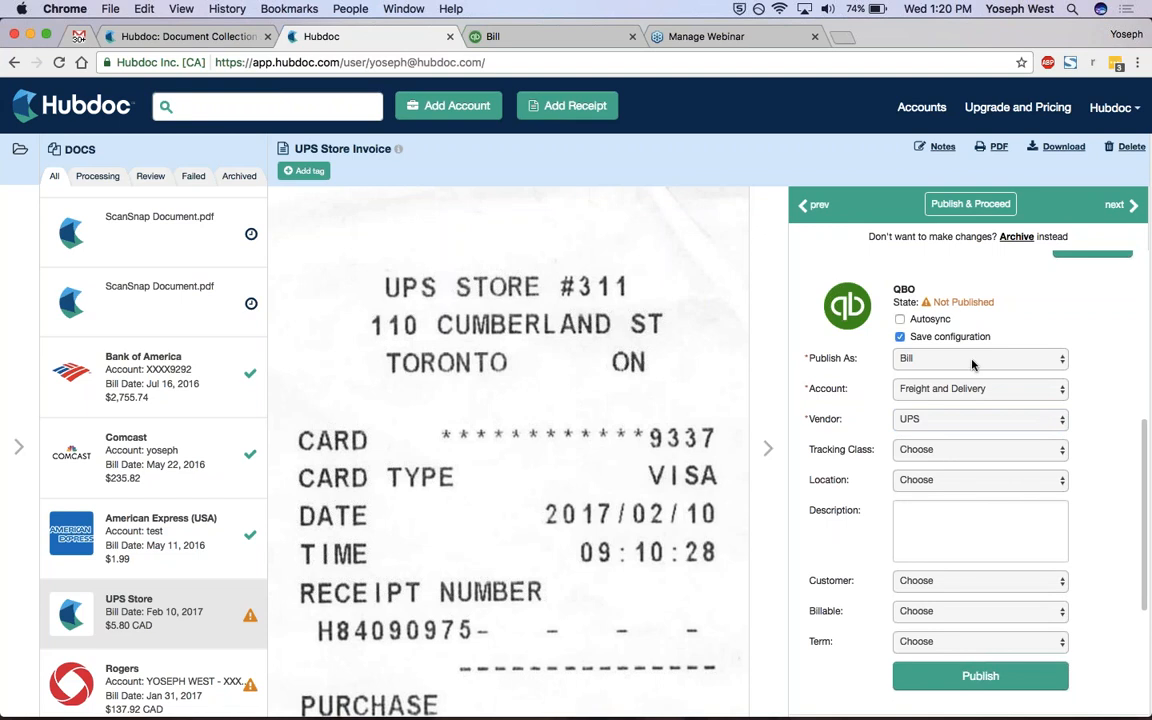
pyautogui.click(982, 676)
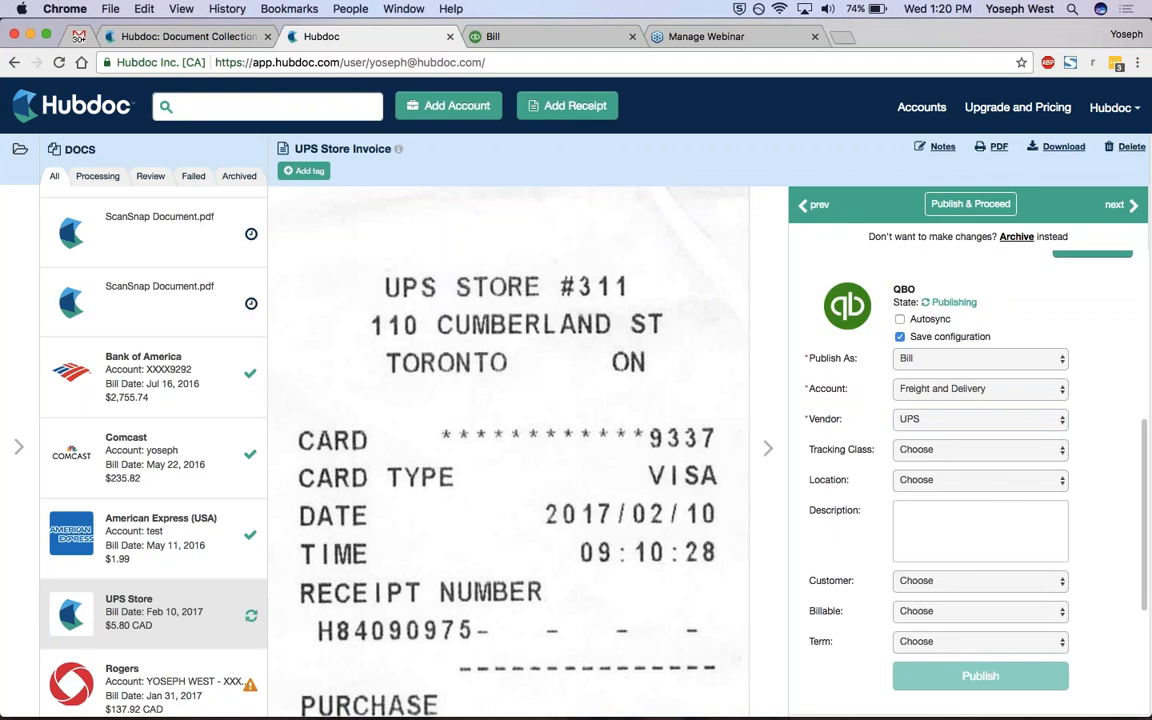
# Sign in to QuickBooks Online with the prefilled credentials and view the Home Depot bill's attachment home_depot_20160606_$86.13.pdf.
pyautogui.click(535, 36)
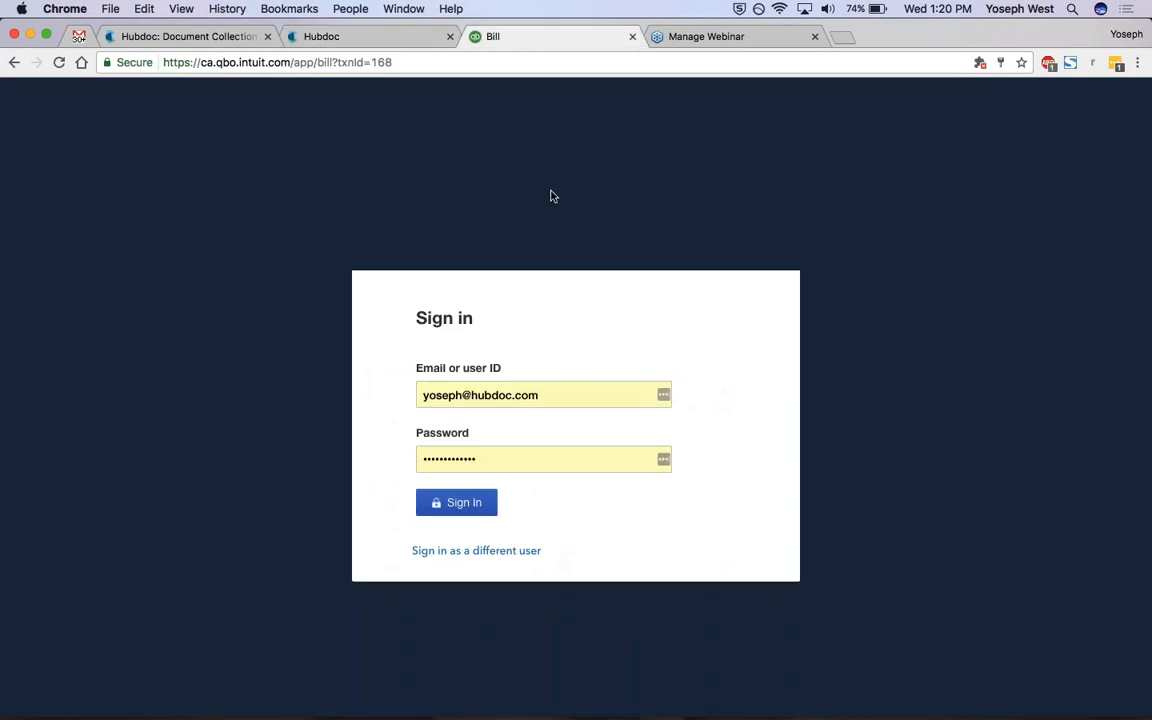
pyautogui.click(460, 510)
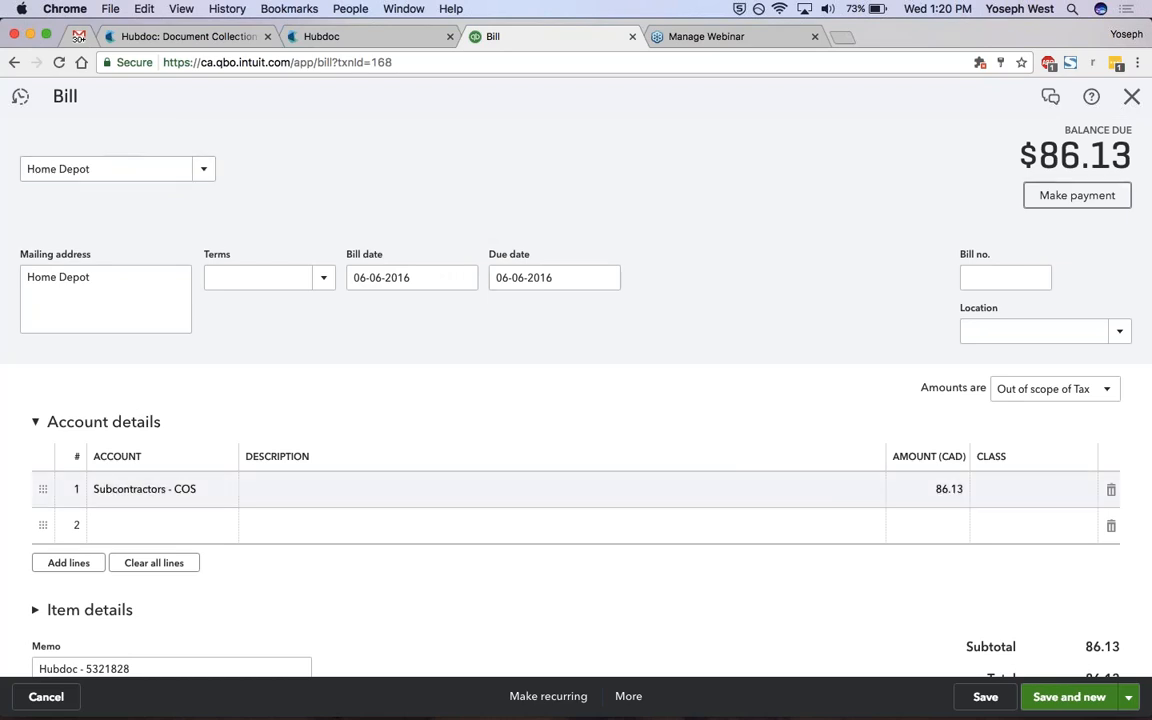
pyautogui.scroll(-5, 576, 400)
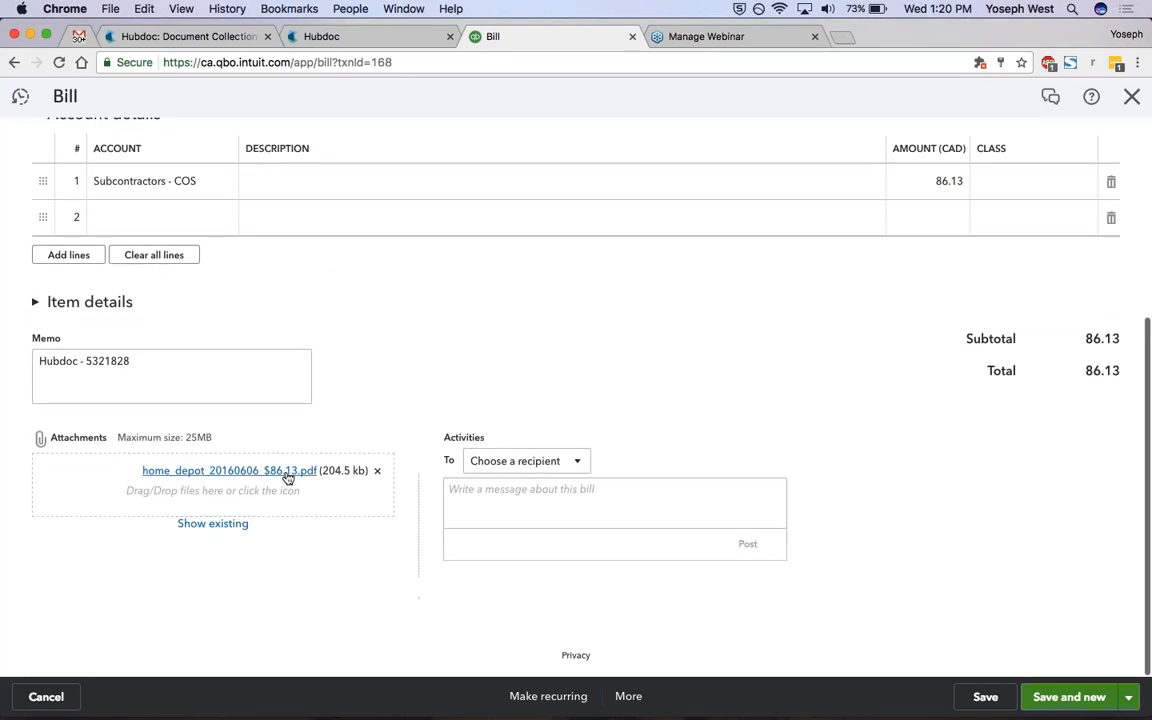
pyautogui.click(283, 472)
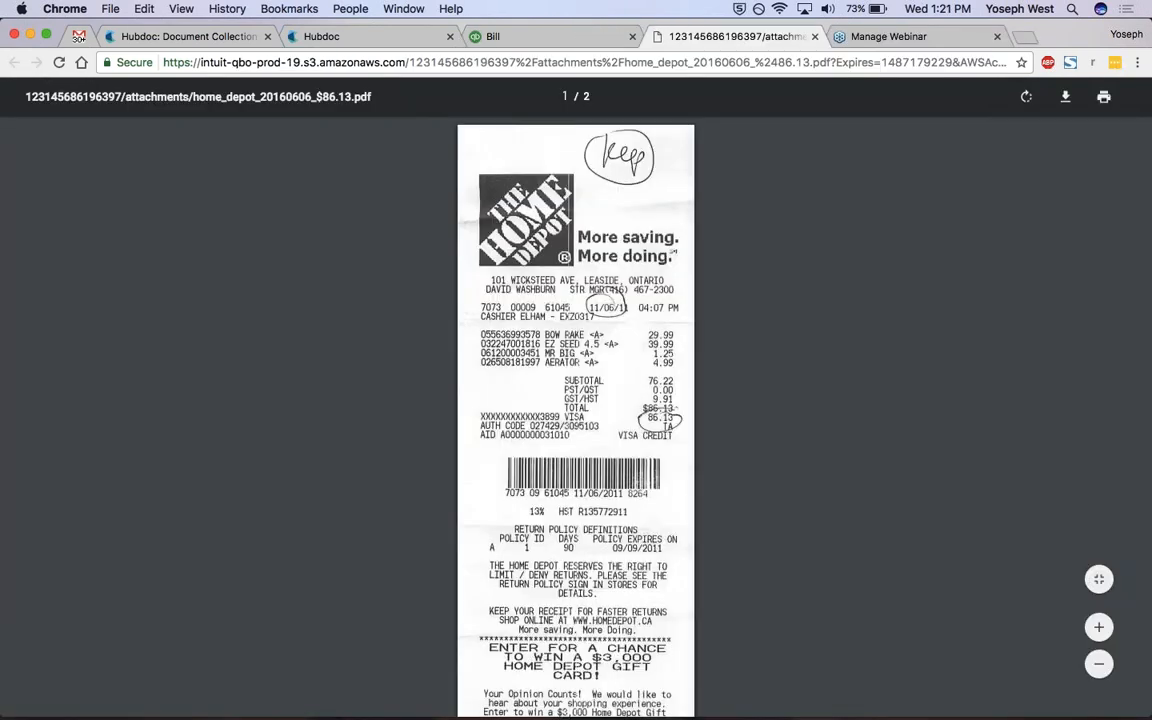
pyautogui.scroll(-3, 424, 463)
pyautogui.scroll(3, 424, 463)
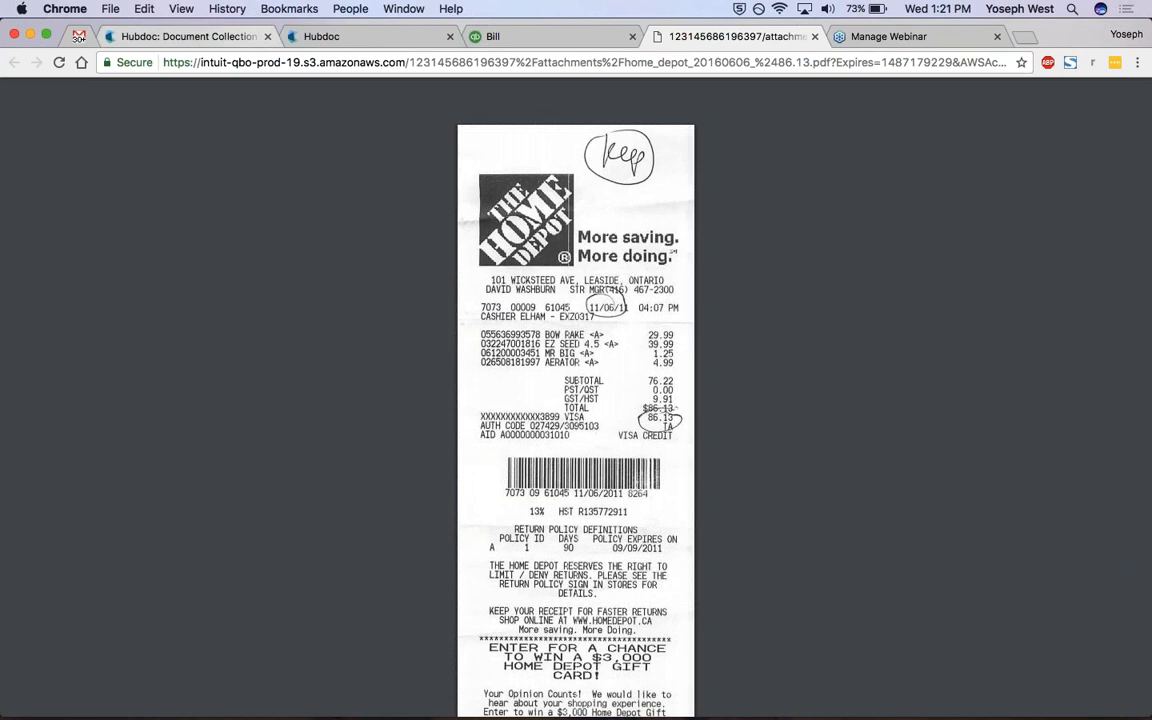
# Return to Hubdoc, restore the folder list and view the third ScanSnap Document.pdf and the UPS Store invoice.
pyautogui.click(330, 36)
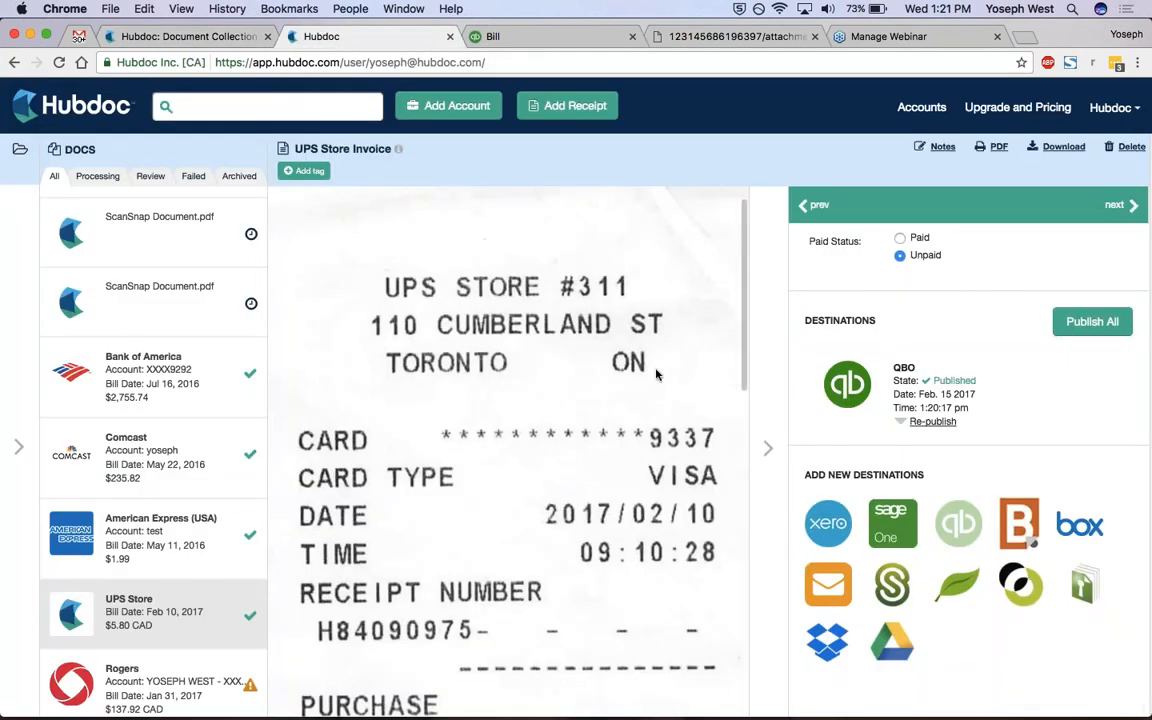
pyautogui.click(12, 233)
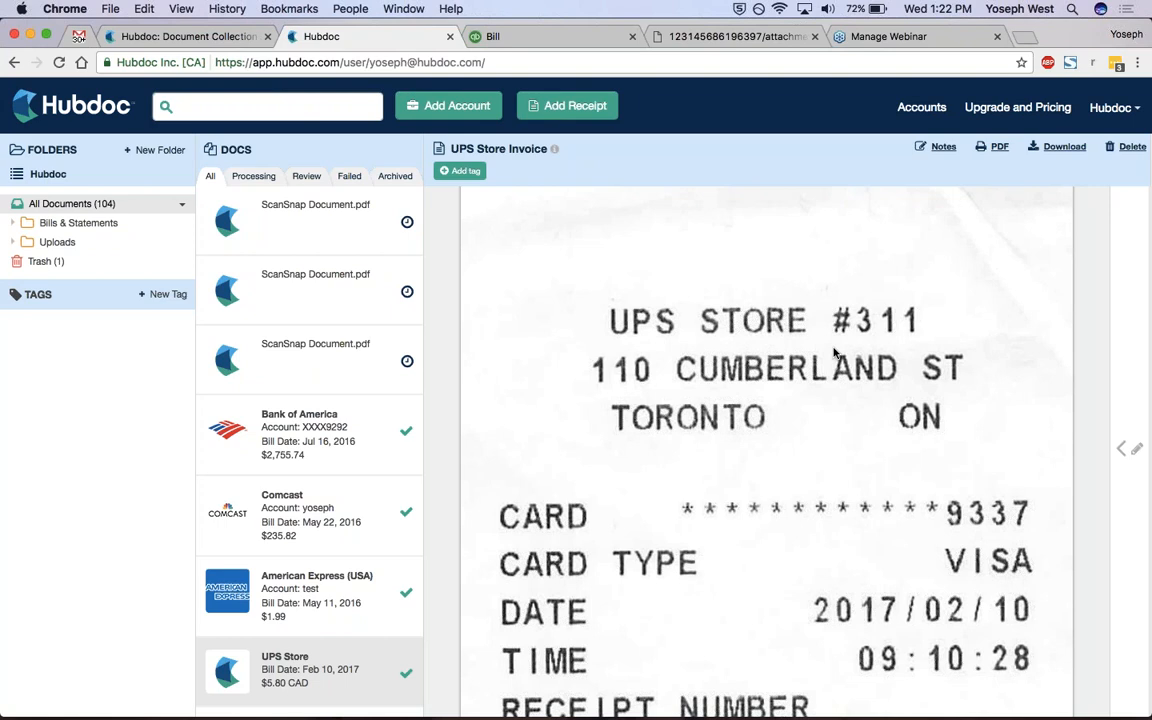
pyautogui.click(363, 360)
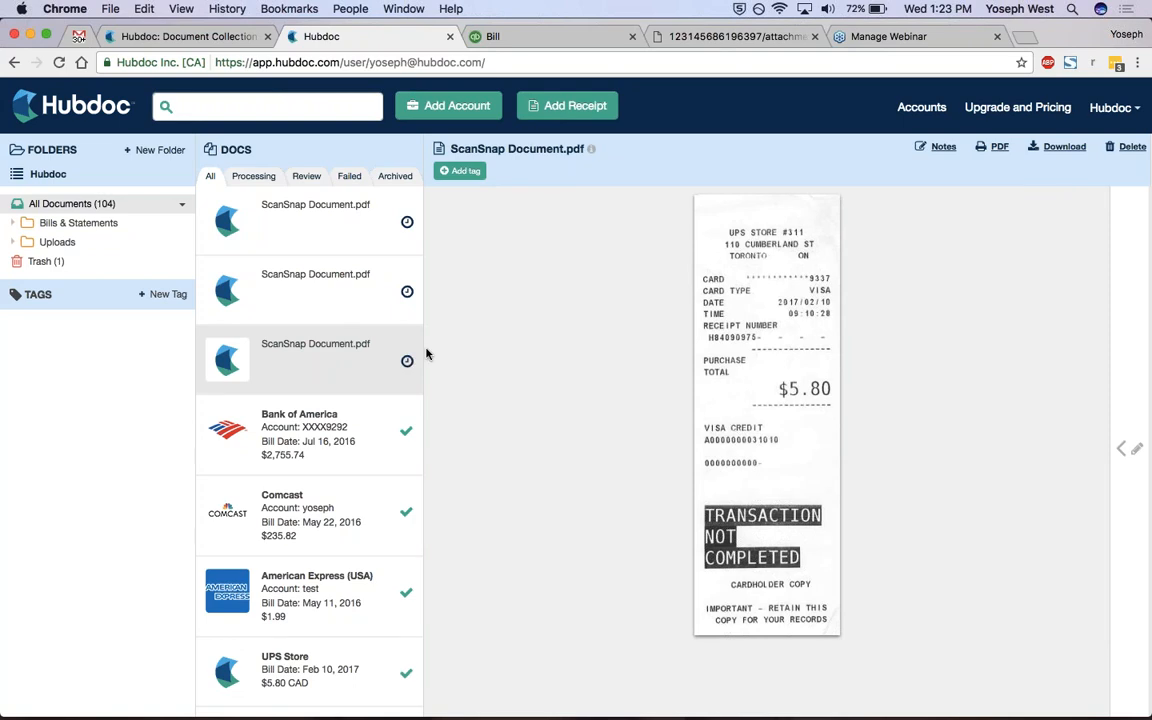
pyautogui.scroll(-3, 310, 400)
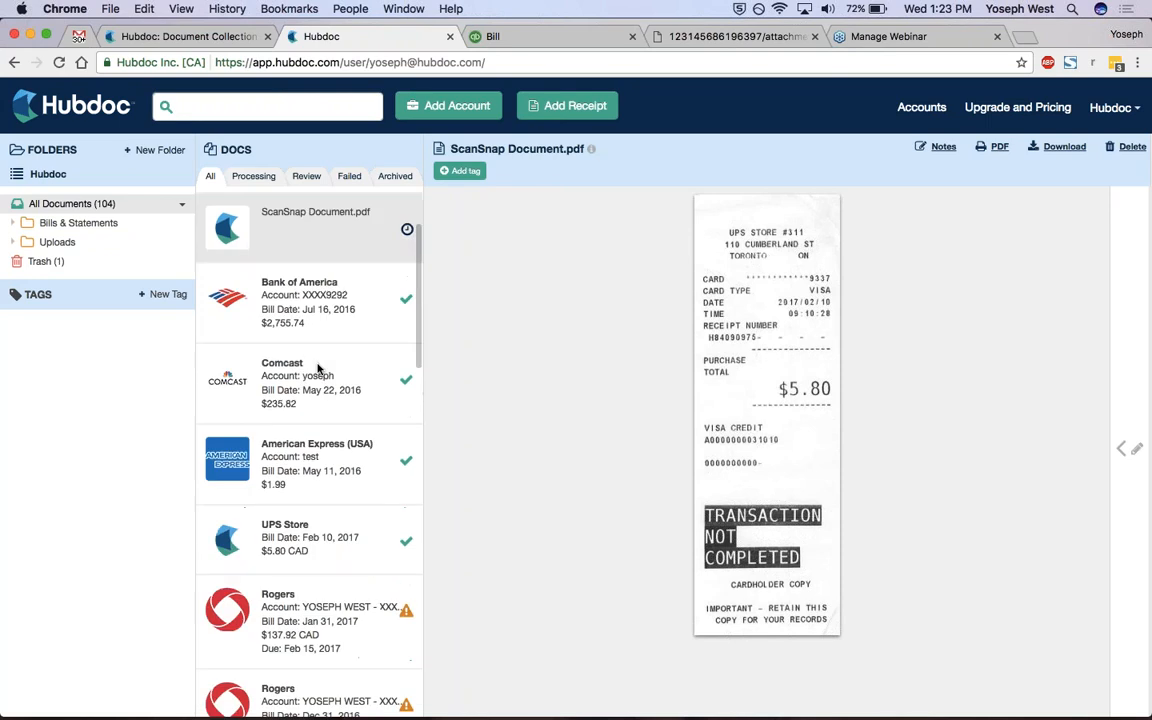
pyautogui.click(330, 538)
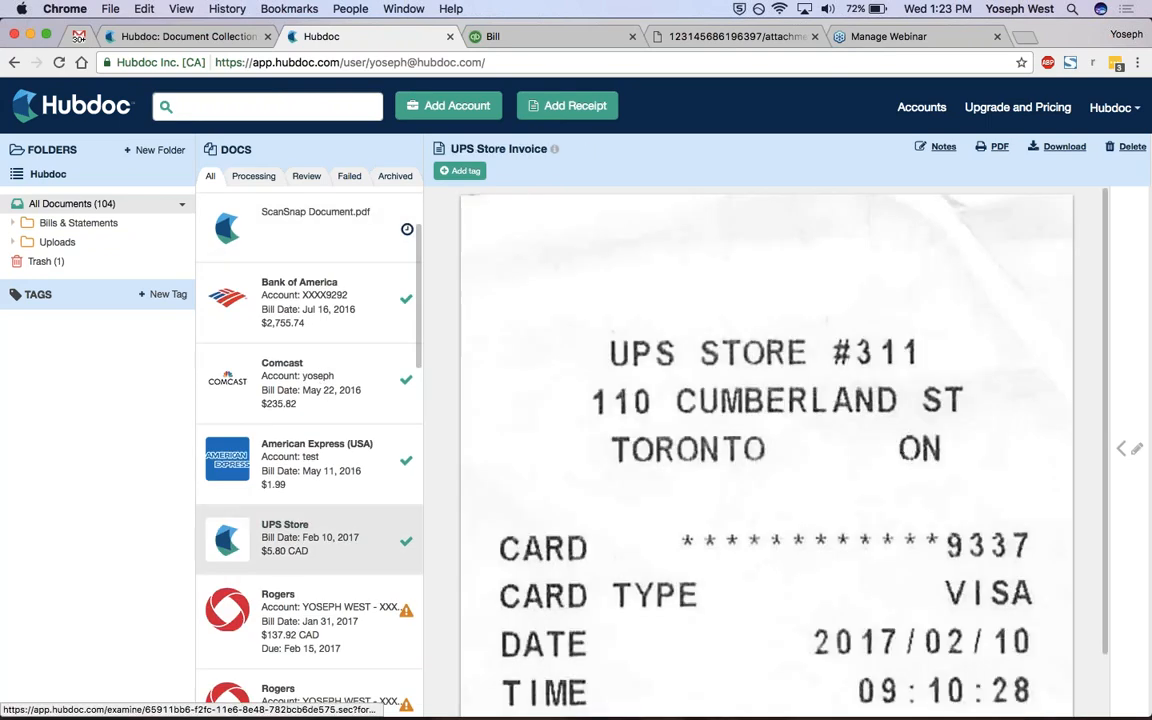
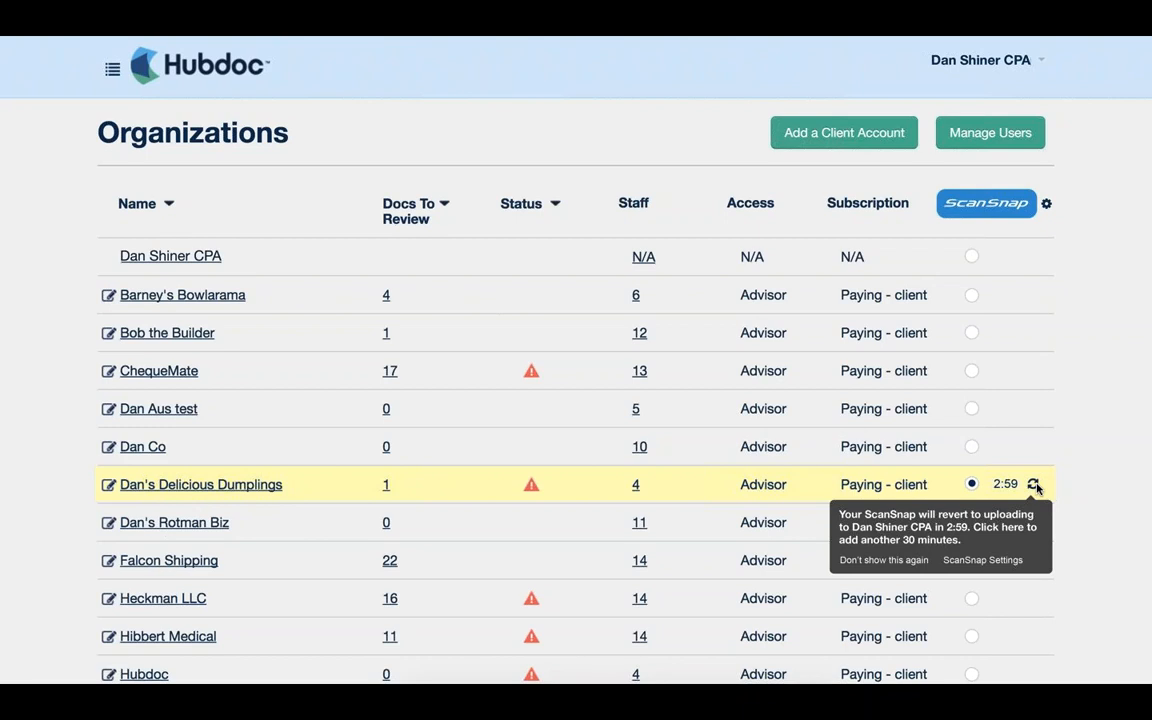
# Try to extend the temporary ScanSnap upload assignment for Dan's Delicious Dumplings by another 30 minutes.
pyautogui.click(1037, 487)
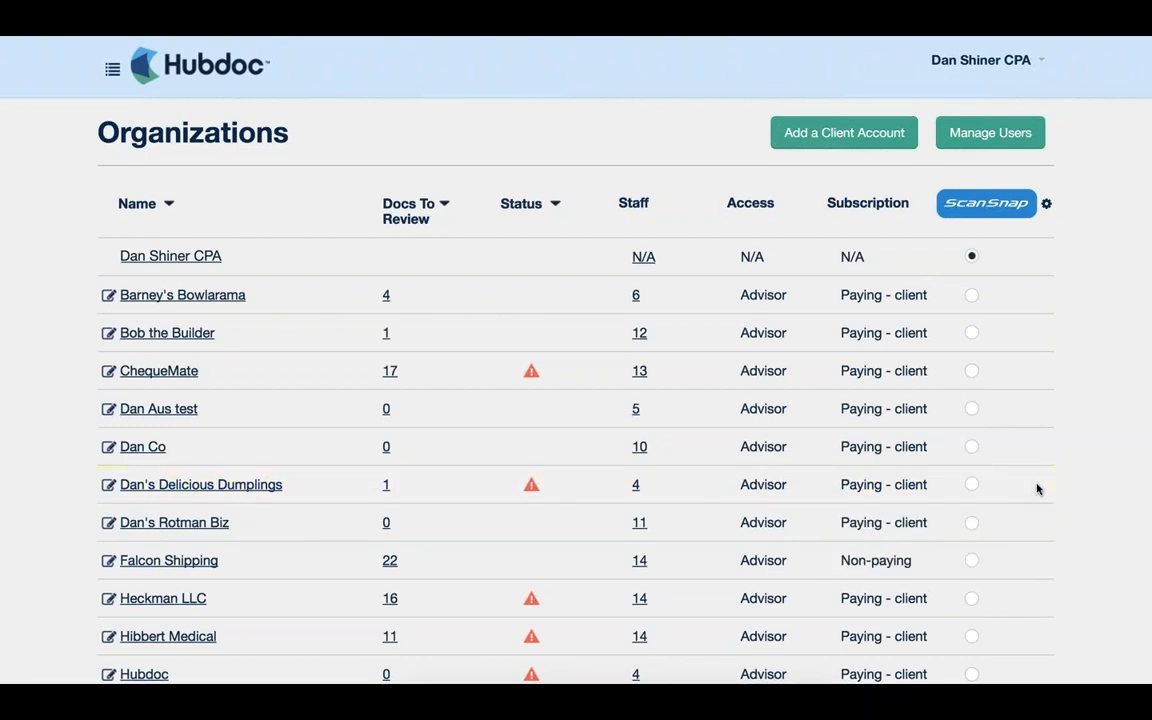